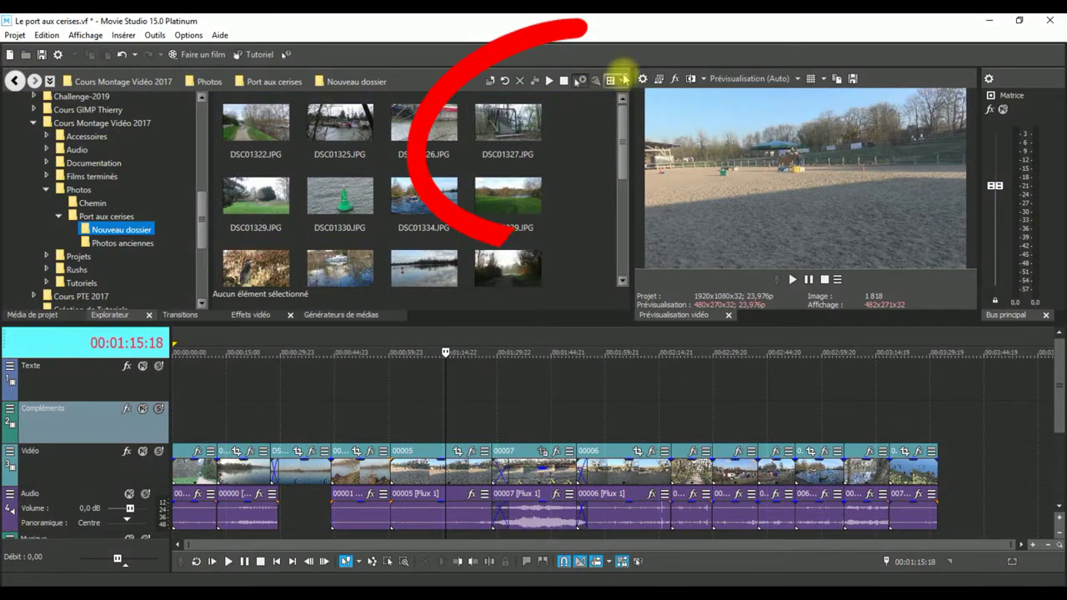
# Try the Détails and Liste views of the files in Nouveau dossier and return to Miniatures.
pyautogui.click(621, 81)
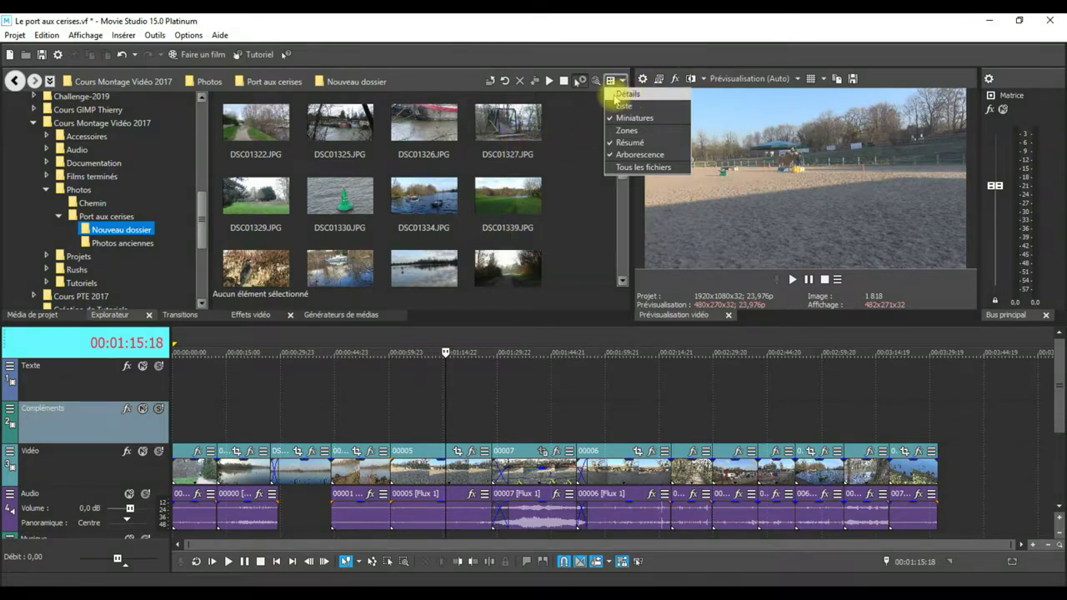
pyautogui.click(625, 95)
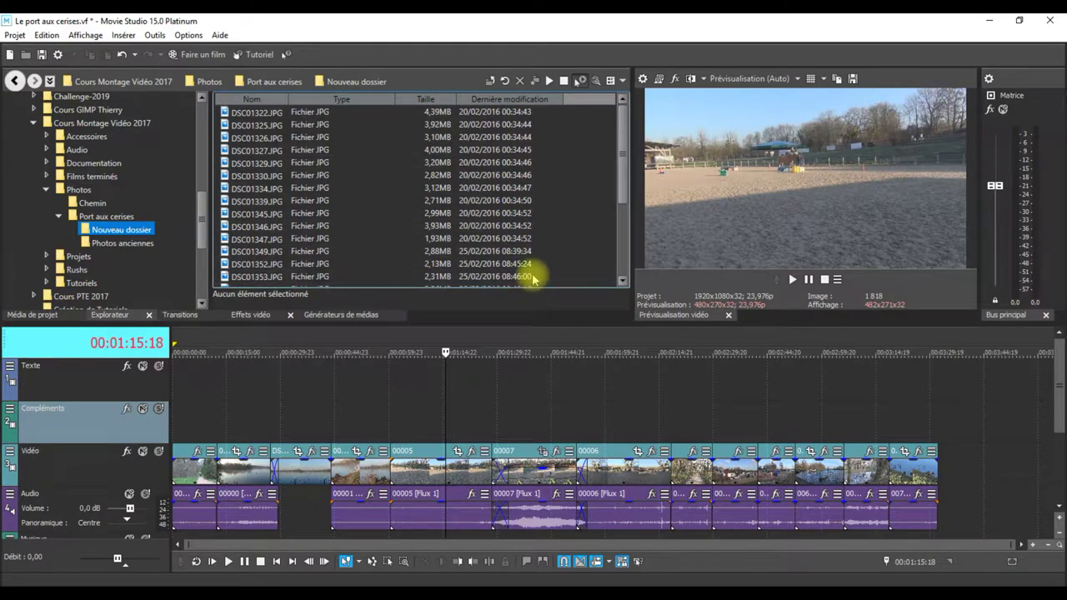
pyautogui.click(624, 82)
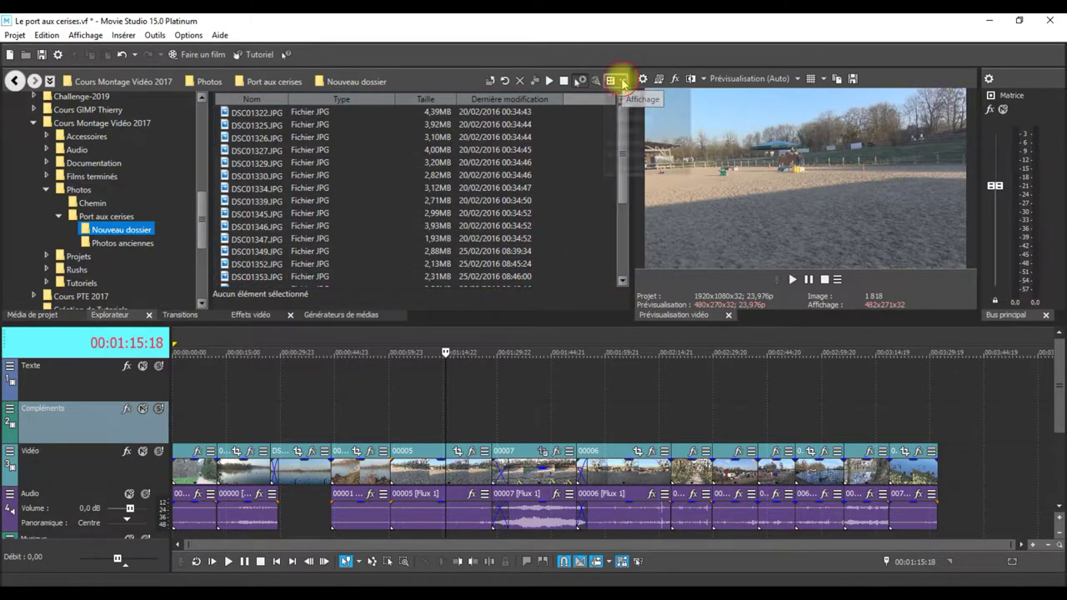
pyautogui.click(623, 107)
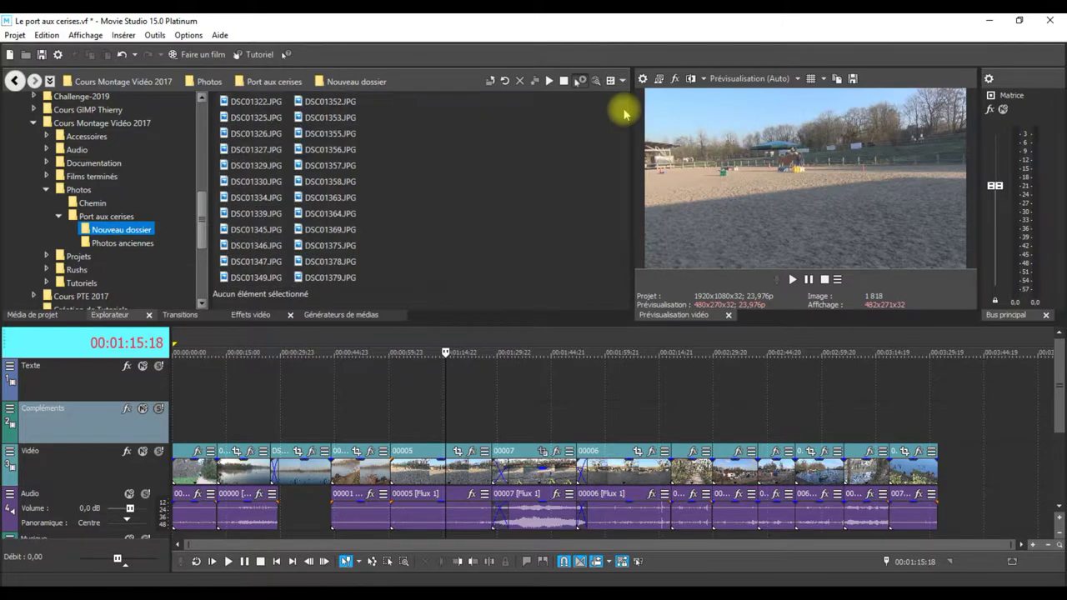
pyautogui.click(624, 80)
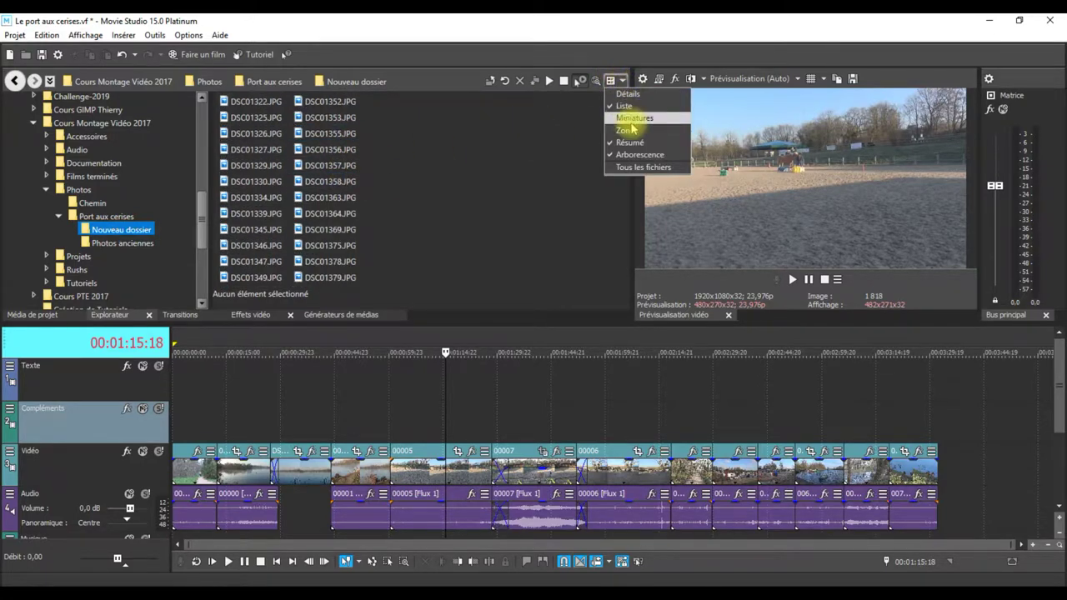
pyautogui.click(633, 118)
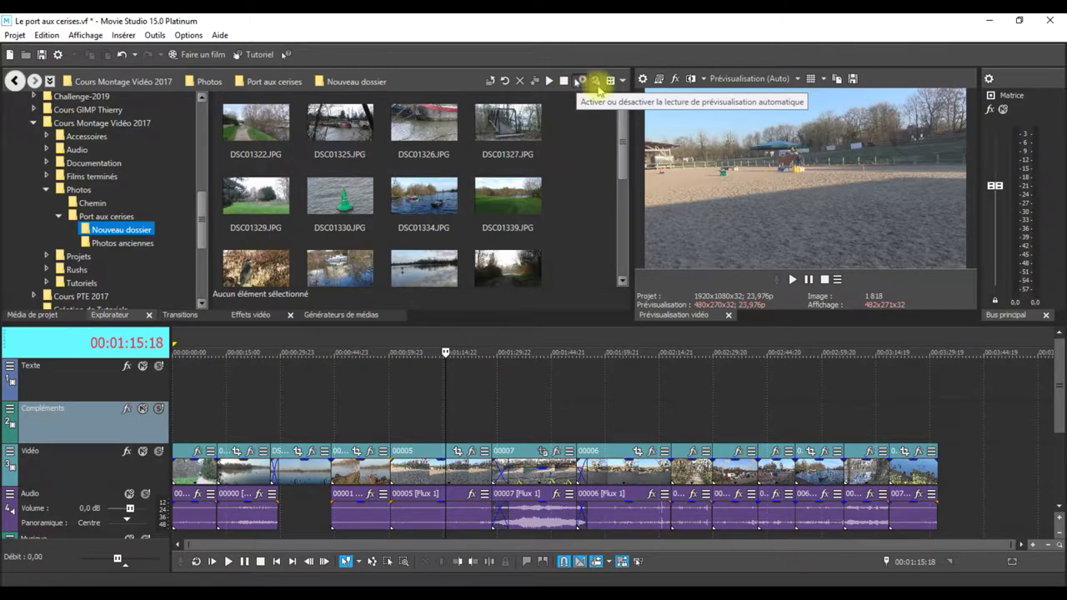
# Select DSC01326.JPG, play a few seconds of the project preview, and view the preview full screen before leaving it.
pyautogui.click(439, 135)
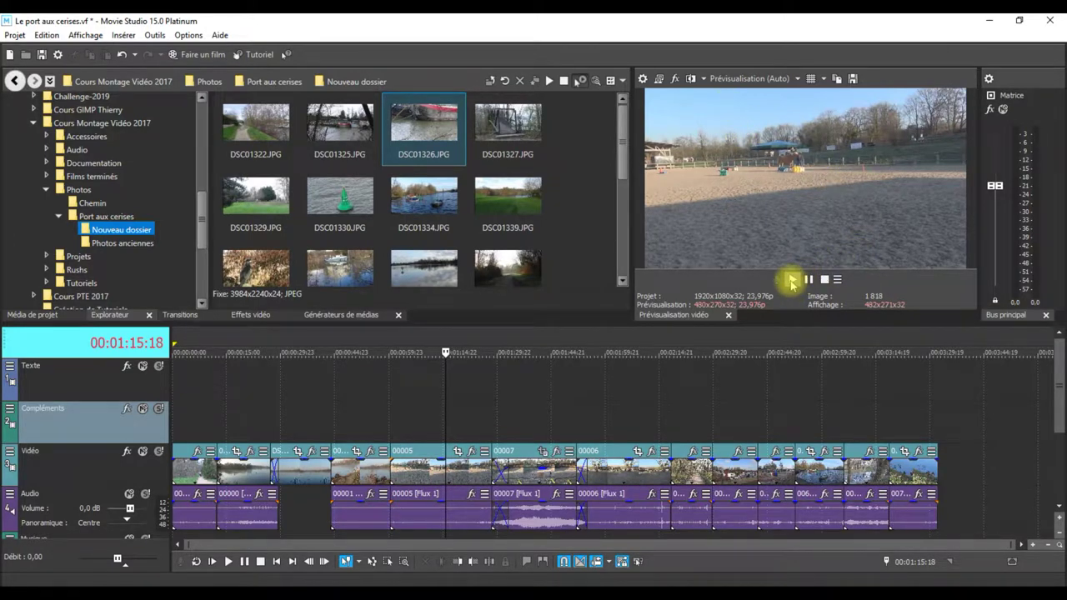
pyautogui.click(792, 280)
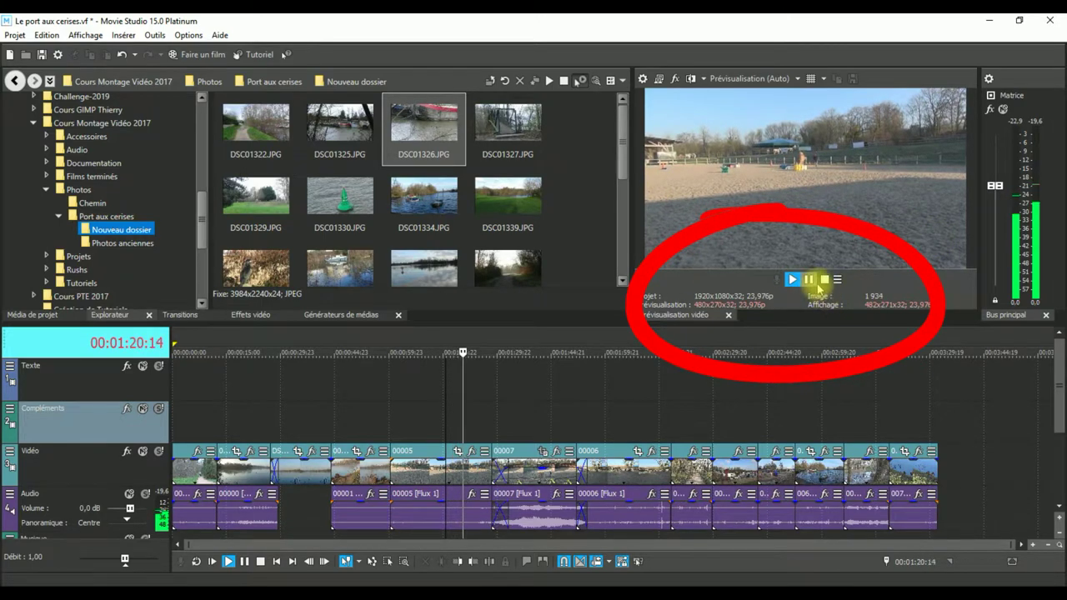
pyautogui.click(824, 280)
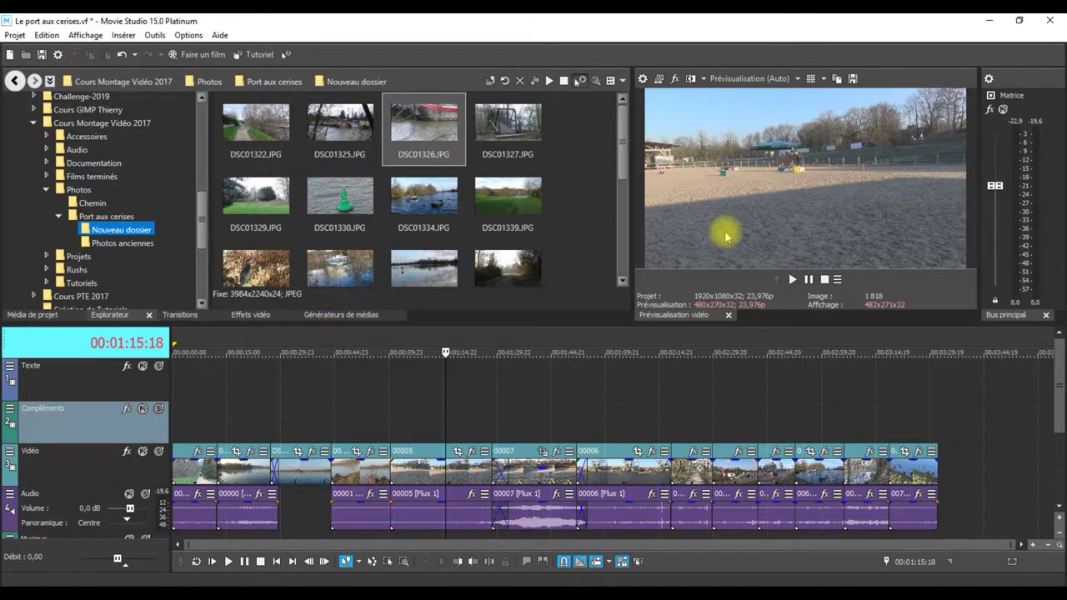
pyautogui.click(659, 79)
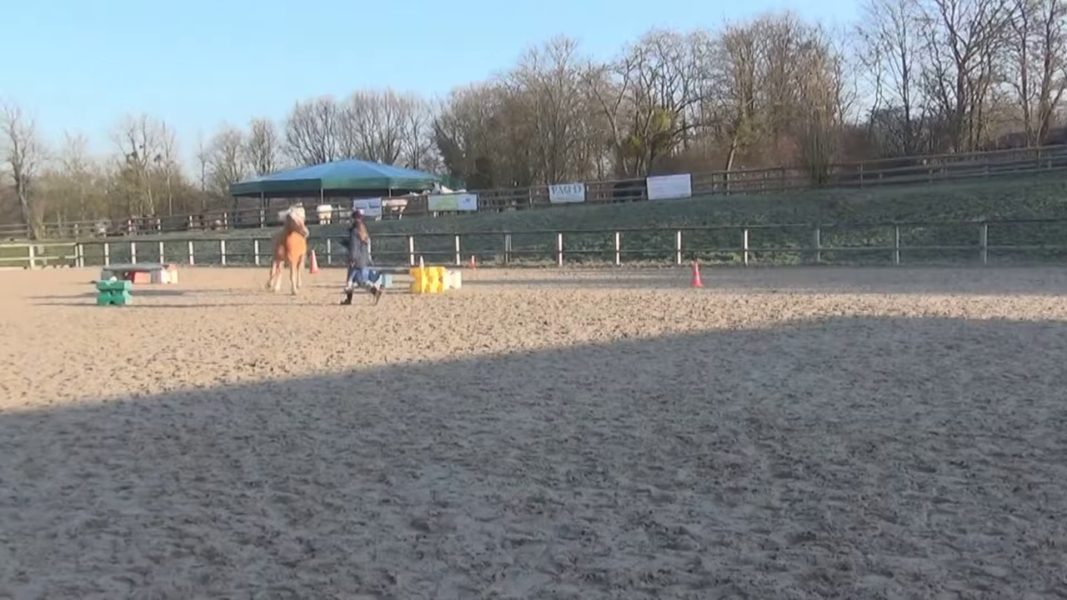
pyautogui.press('Escape')
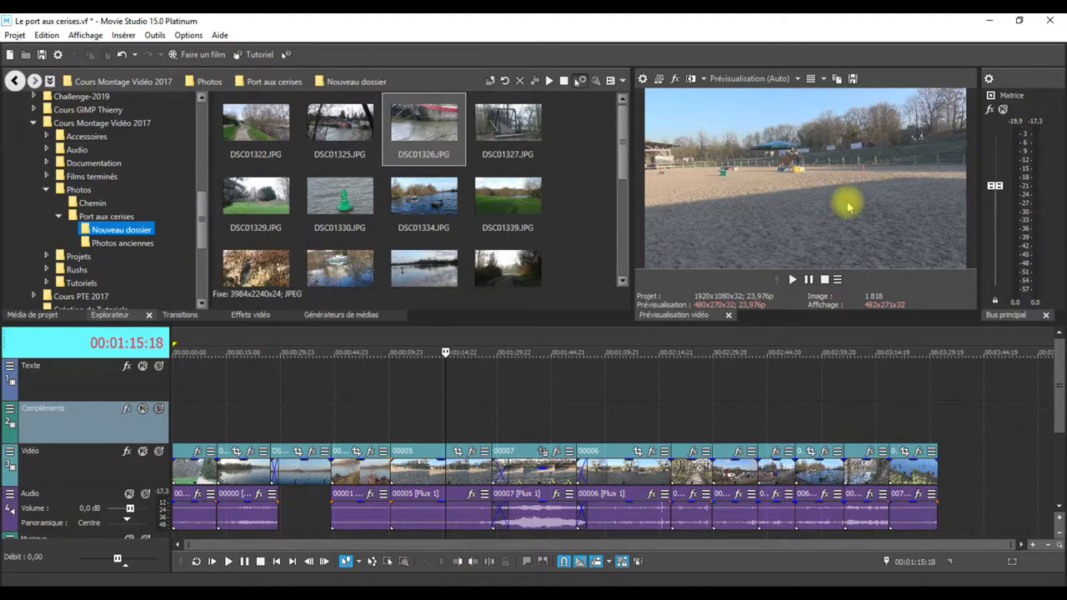
# Open the pan/crop settings of video clip 00005, shift the crop frame off-centre and move it back to centre 960,0 by 536,6.
pyautogui.click(476, 477)
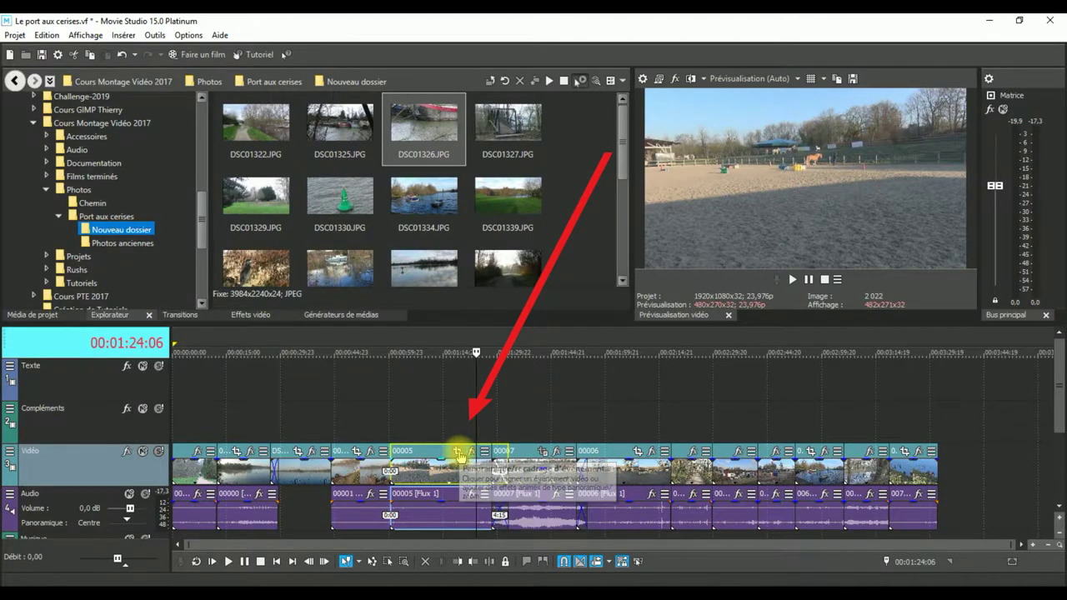
pyautogui.click(460, 452)
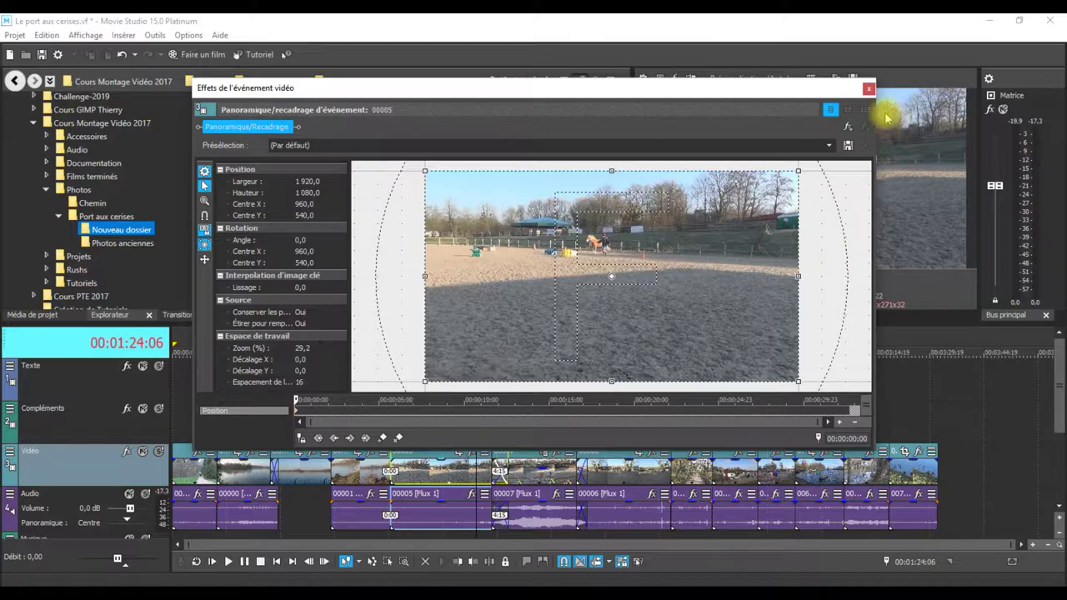
pyautogui.moveTo(763, 92); pyautogui.dragTo(538, 73)
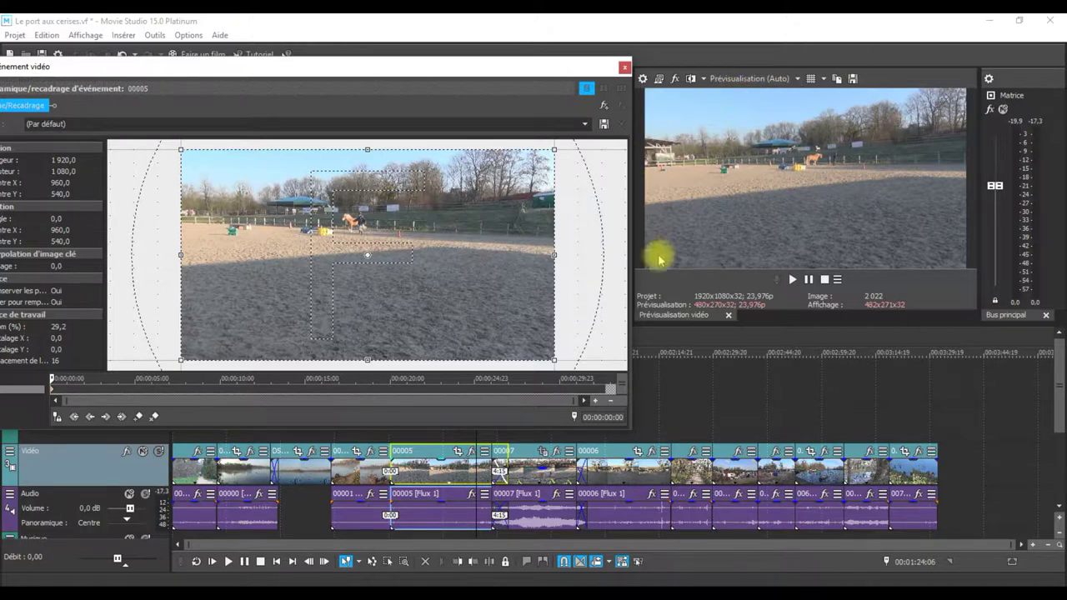
pyautogui.moveTo(387, 291); pyautogui.dragTo(355, 285)
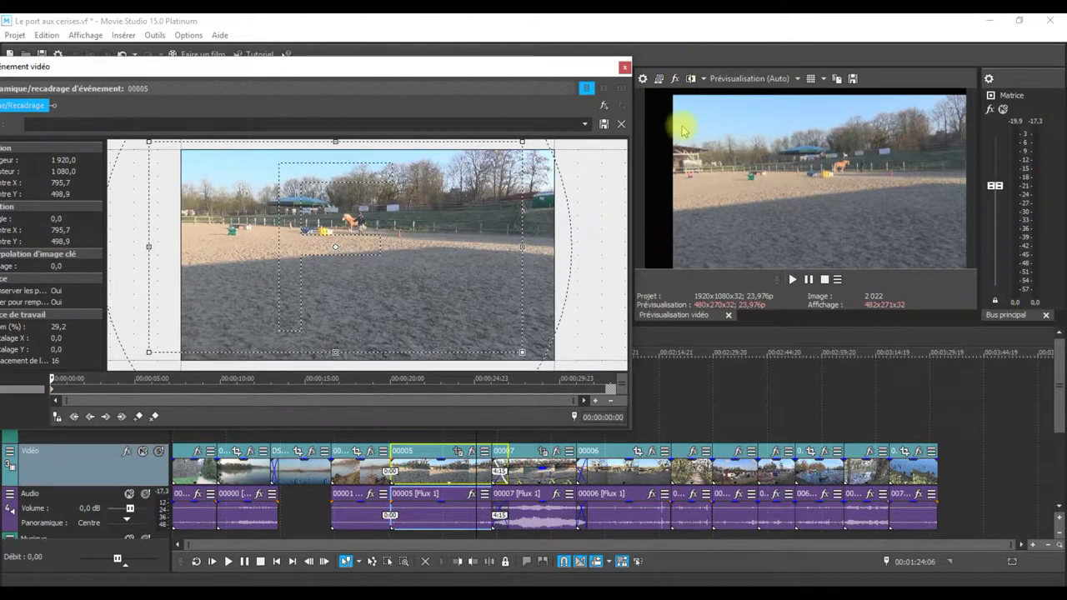
pyautogui.moveTo(493, 236); pyautogui.dragTo(526, 246)
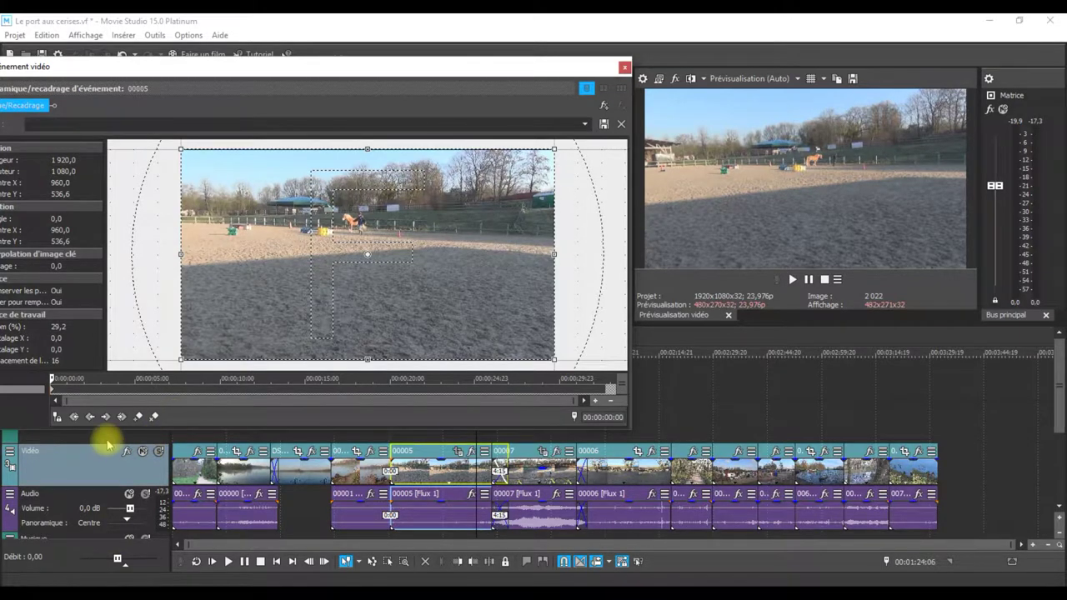
# Add a crop keyframe at 00:00:07:22 in clip 00005 and shrink the frame around the horse to about 885 by 498.
pyautogui.moveTo(349, 70); pyautogui.dragTo(451, 58)
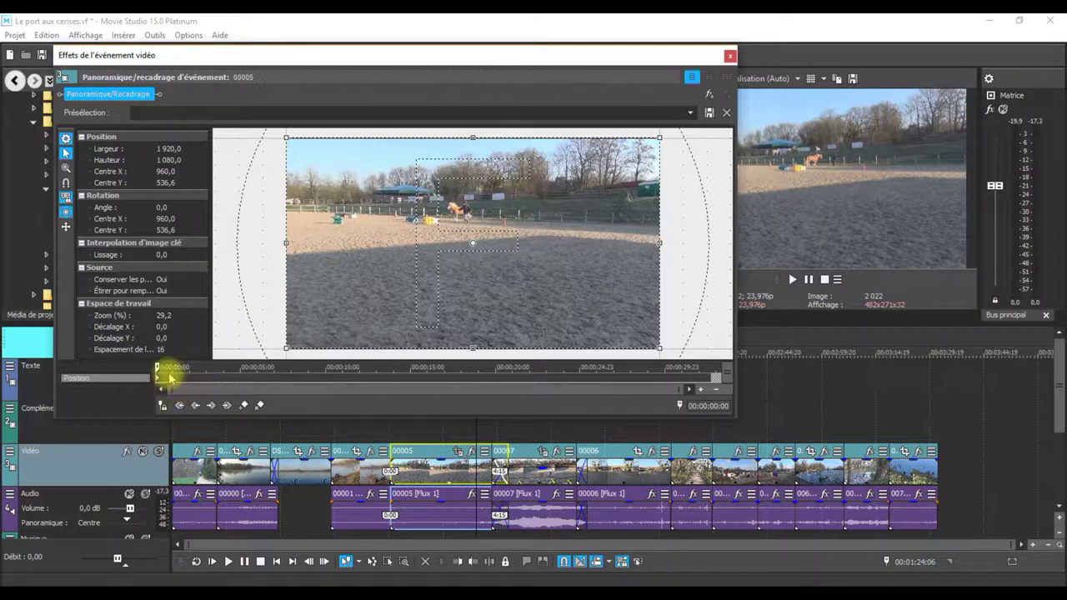
pyautogui.moveTo(157, 367)
pyautogui.mouseDown()
pyautogui.moveTo(467, 361)
pyautogui.moveTo(318, 376)
pyautogui.moveTo(156, 373)
pyautogui.mouseUp()
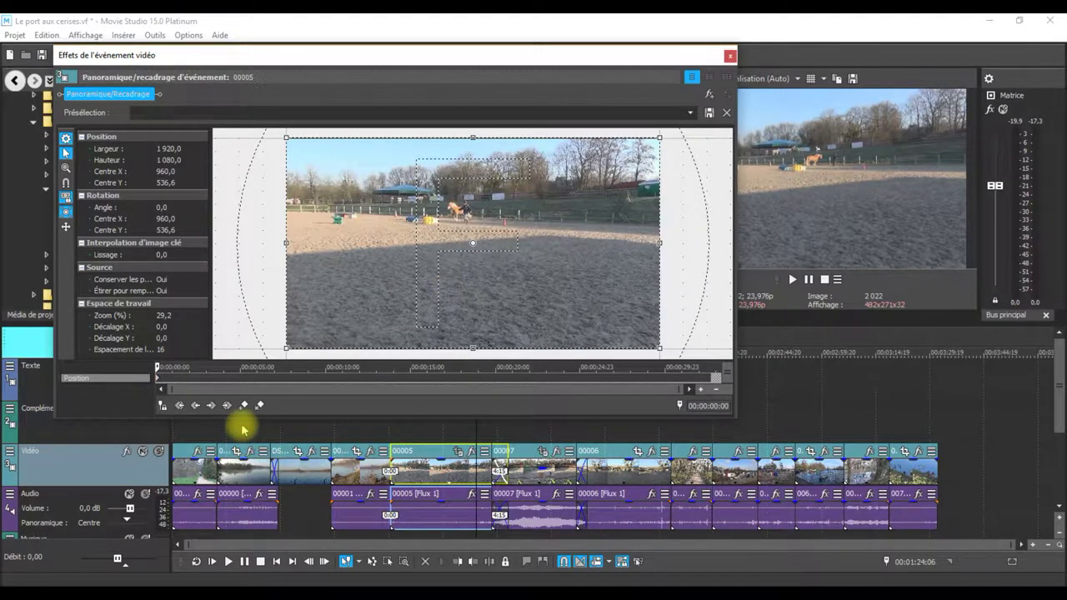
pyautogui.click(291, 375)
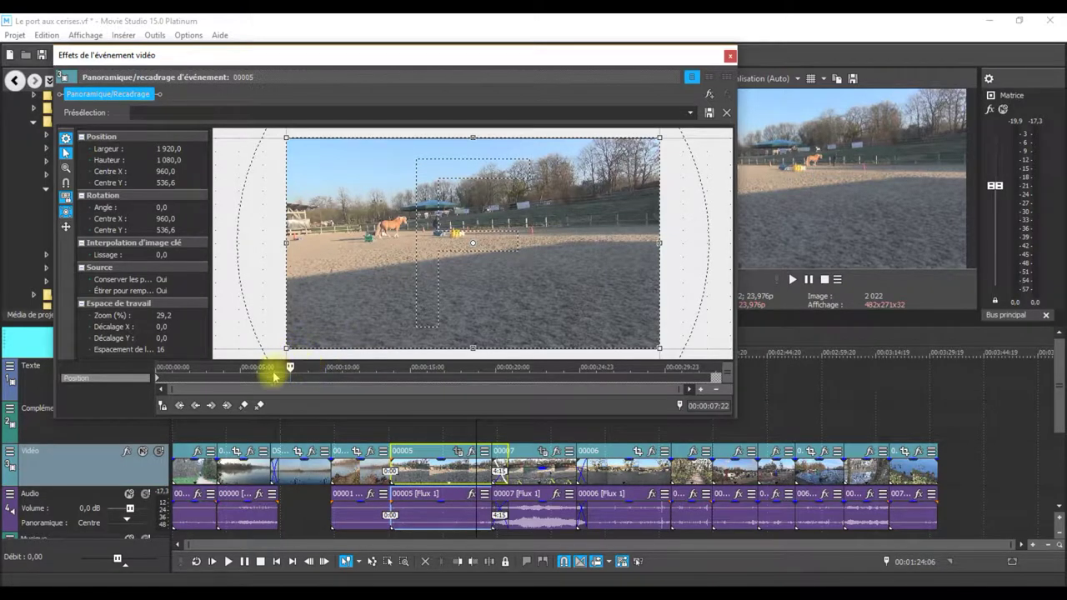
pyautogui.click(245, 405)
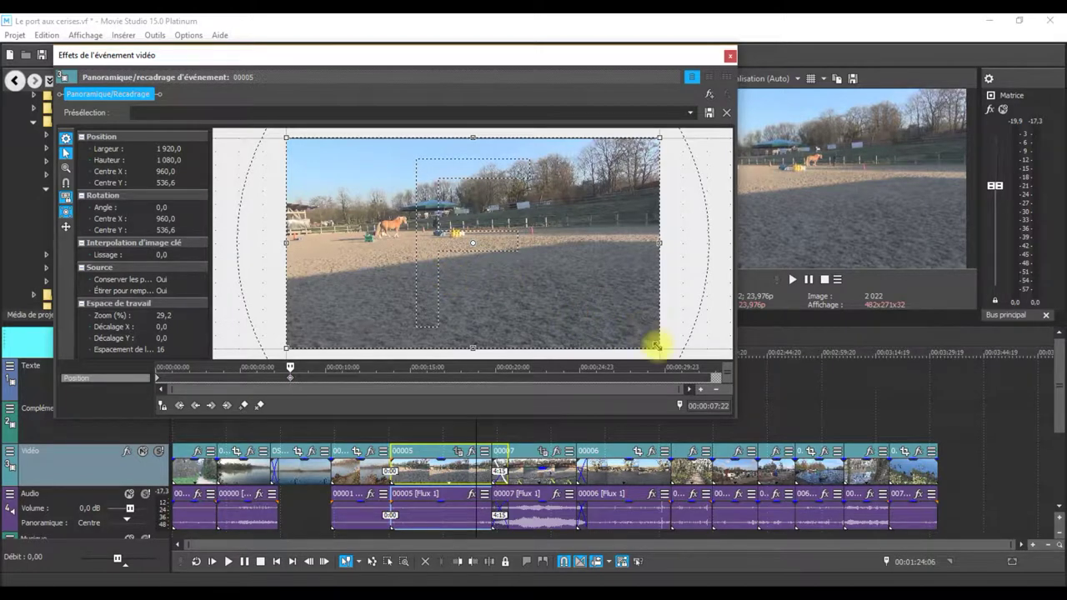
pyautogui.moveTo(617, 54); pyautogui.dragTo(528, 45)
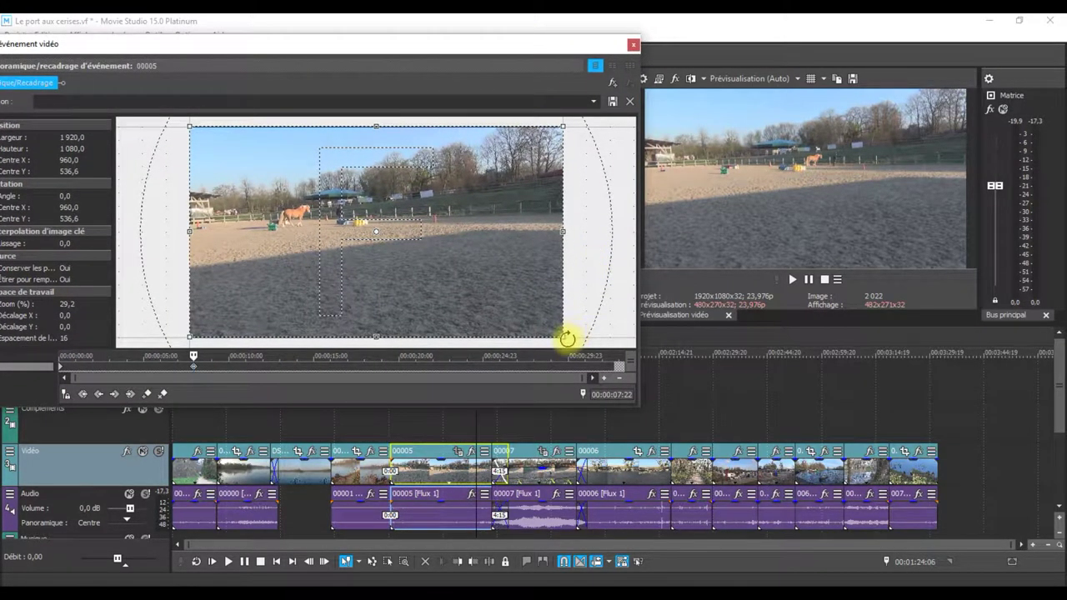
pyautogui.moveTo(564, 338); pyautogui.dragTo(407, 246)
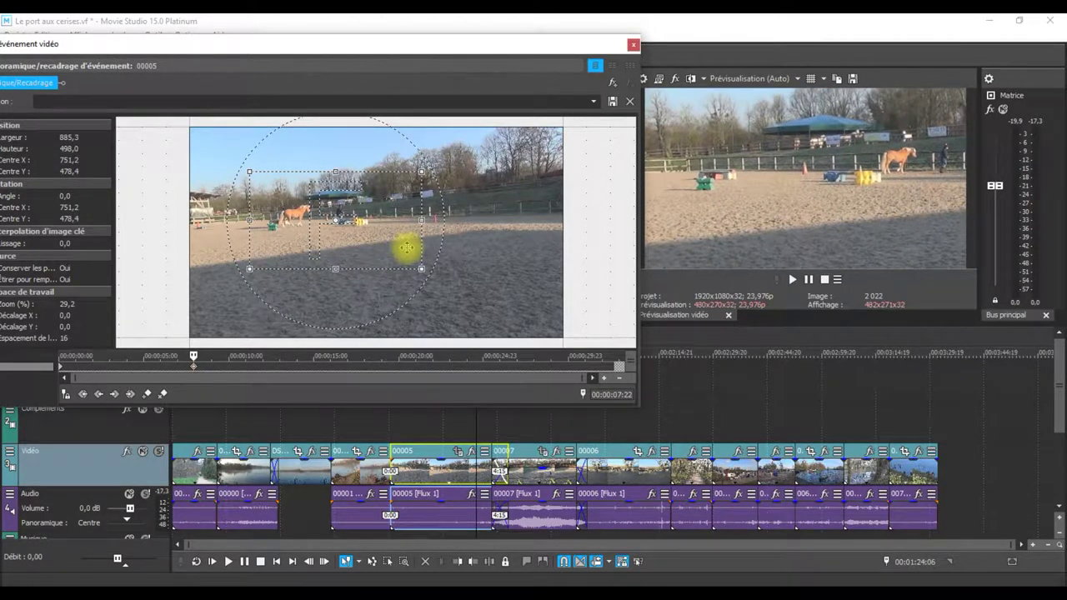
# Close the pan/crop settings and play clip 00005 from its start to check the zoom effect.
pyautogui.click(633, 46)
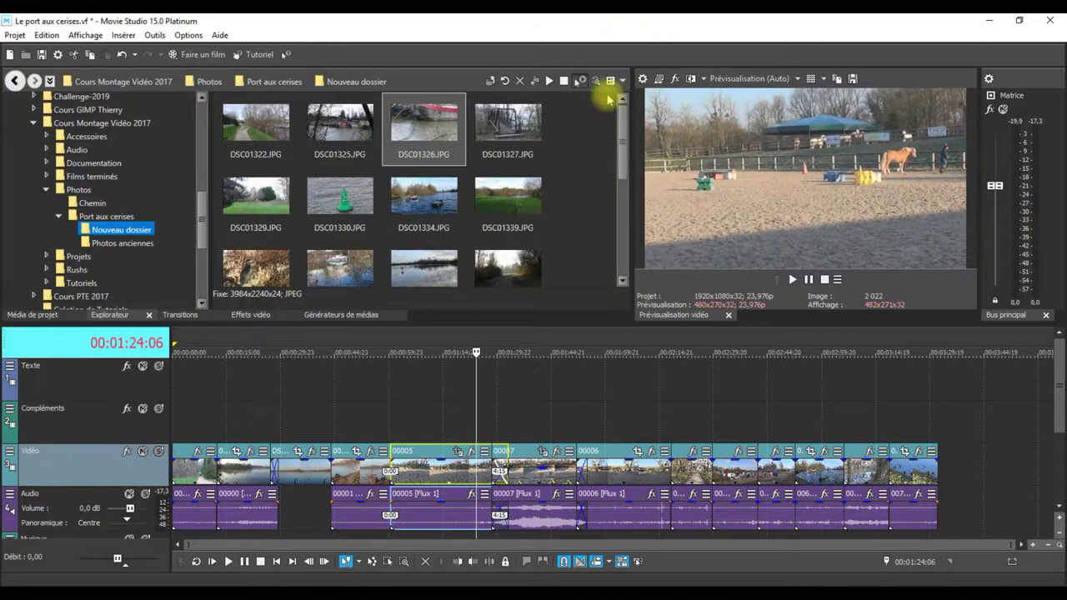
pyautogui.click(390, 357)
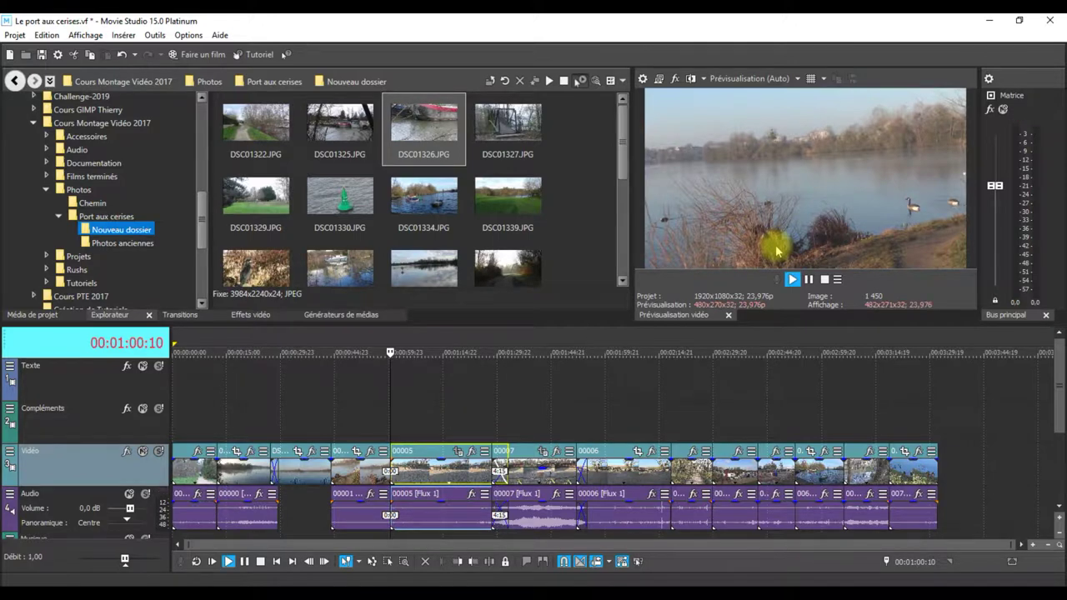
pyautogui.press('space')
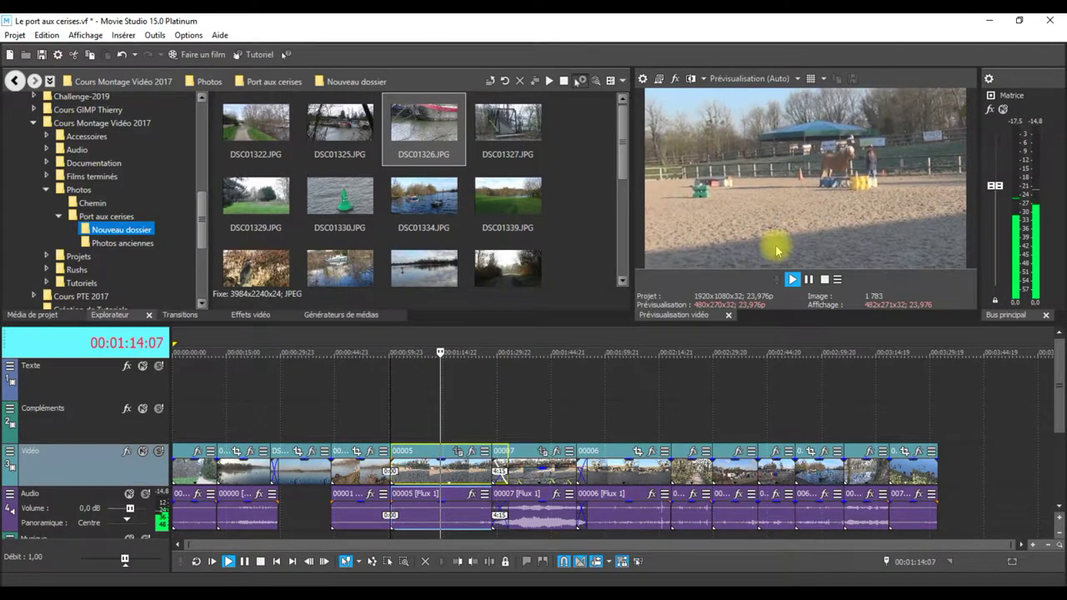
pyautogui.press('space')
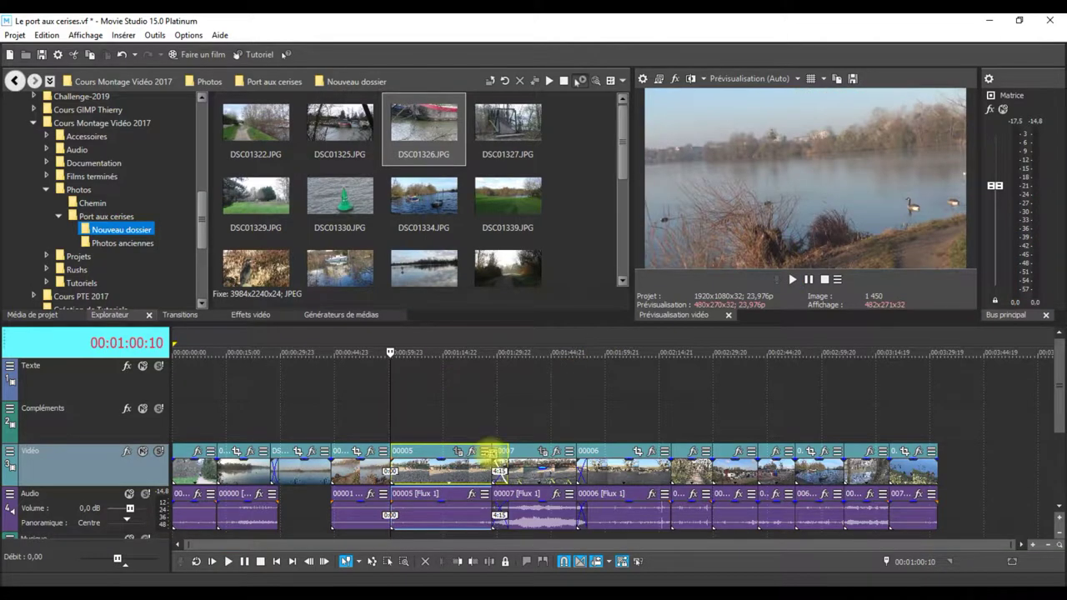
# Reopen clip 00005's pan/crop settings, move the 00:00:07:22 keyframe to 00:00:16:02 and delete it.
pyautogui.click(458, 452)
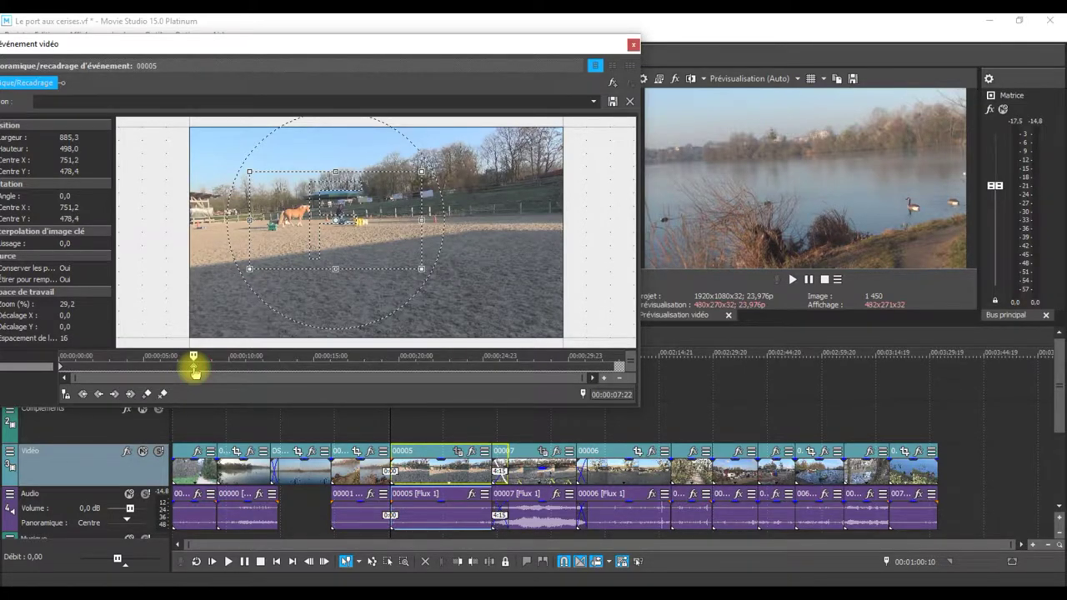
pyautogui.moveTo(194, 367); pyautogui.dragTo(333, 369)
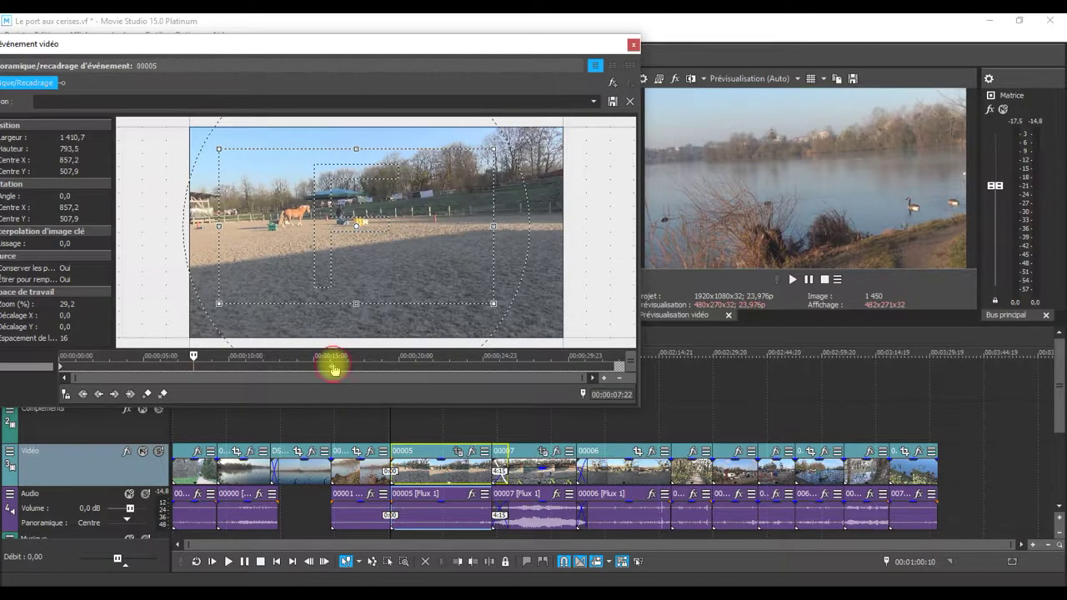
pyautogui.click(333, 366)
pyautogui.click(163, 395)
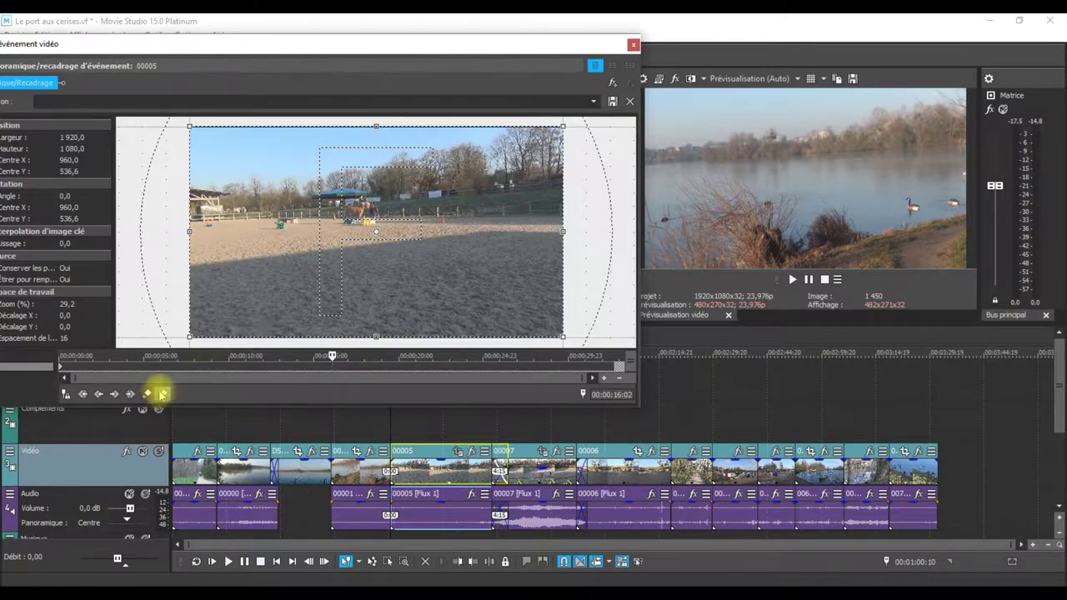
# Add a crop keyframe at 00:00:09:02 and shrink the frame around the horse to about 642 by 361.
pyautogui.click(213, 364)
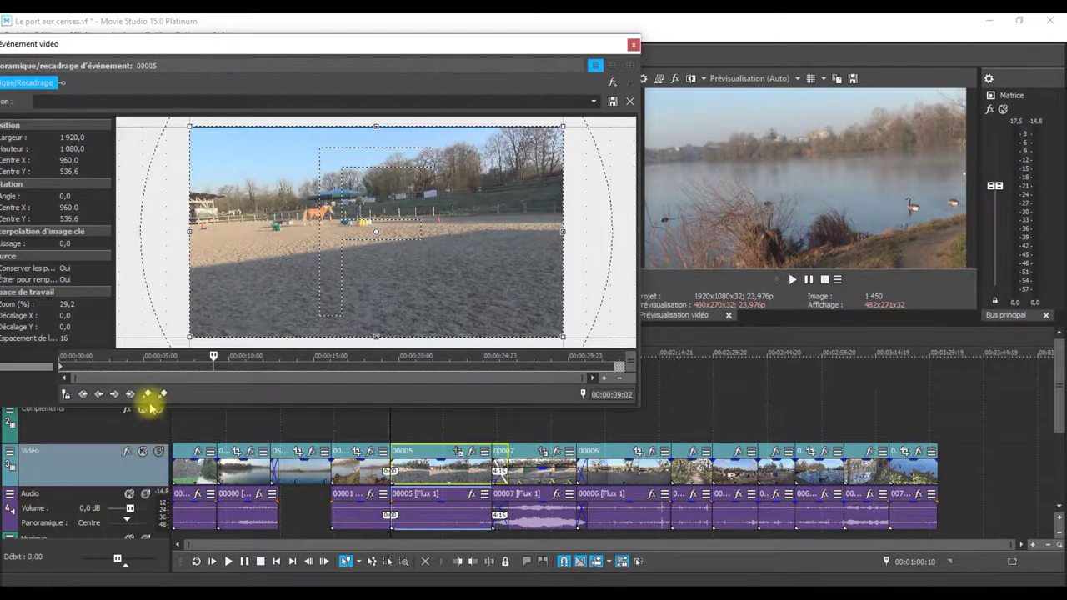
pyautogui.click(146, 394)
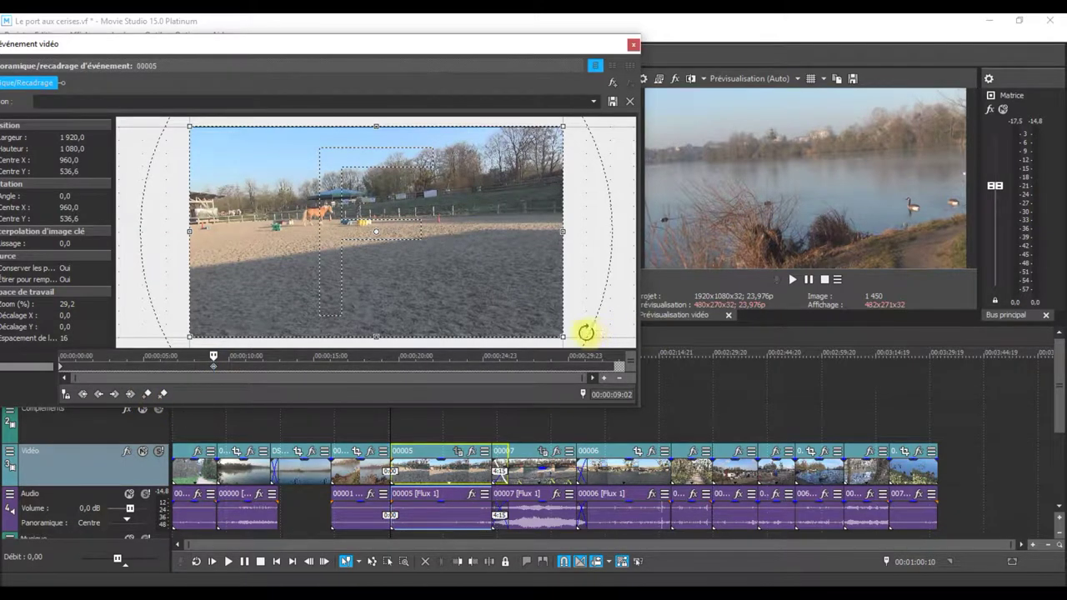
pyautogui.moveTo(564, 337); pyautogui.dragTo(488, 282)
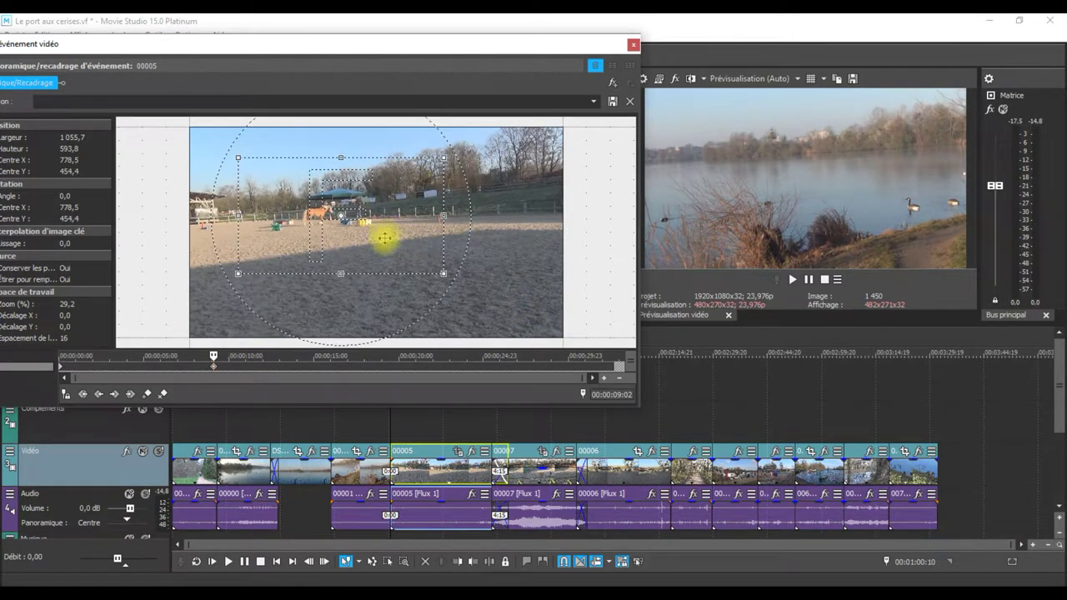
pyautogui.moveTo(443, 272); pyautogui.dragTo(414, 250)
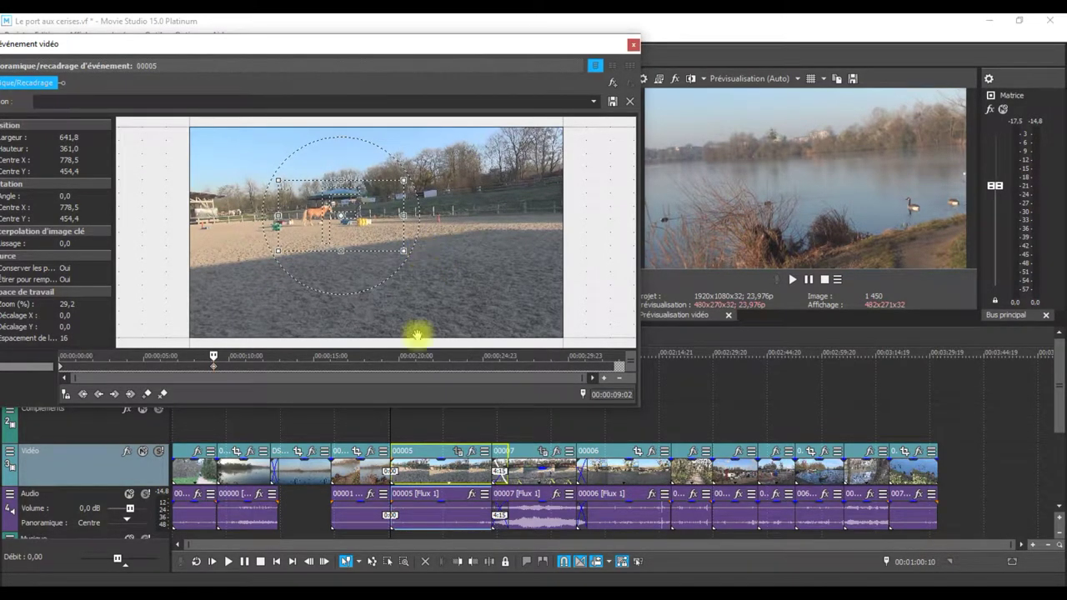
# Add another crop keyframe at 00:00:16:22, keeping the same close-up framing.
pyautogui.click(347, 366)
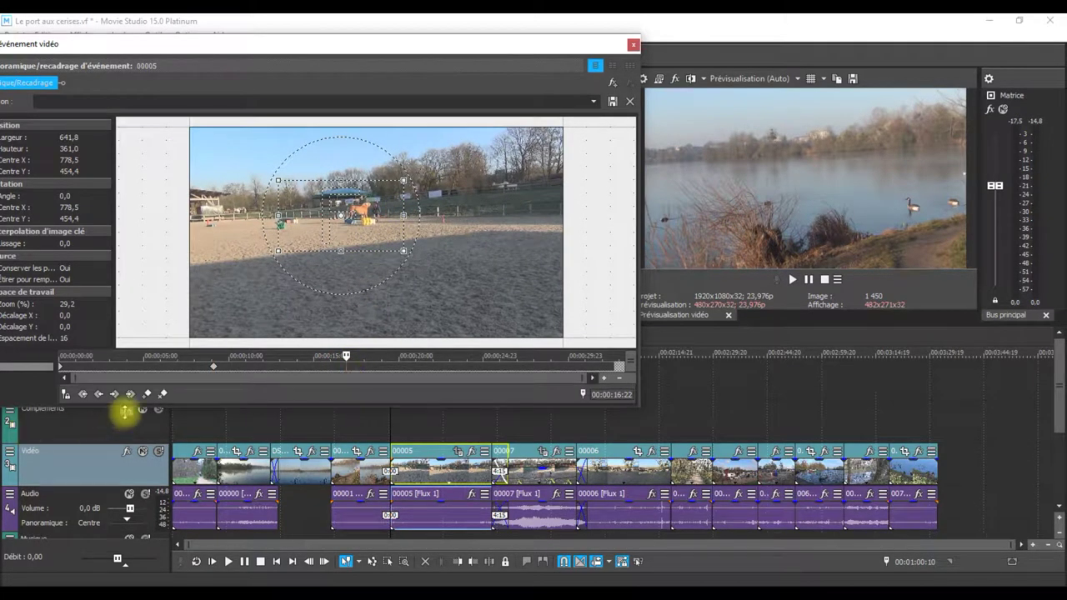
pyautogui.click(148, 395)
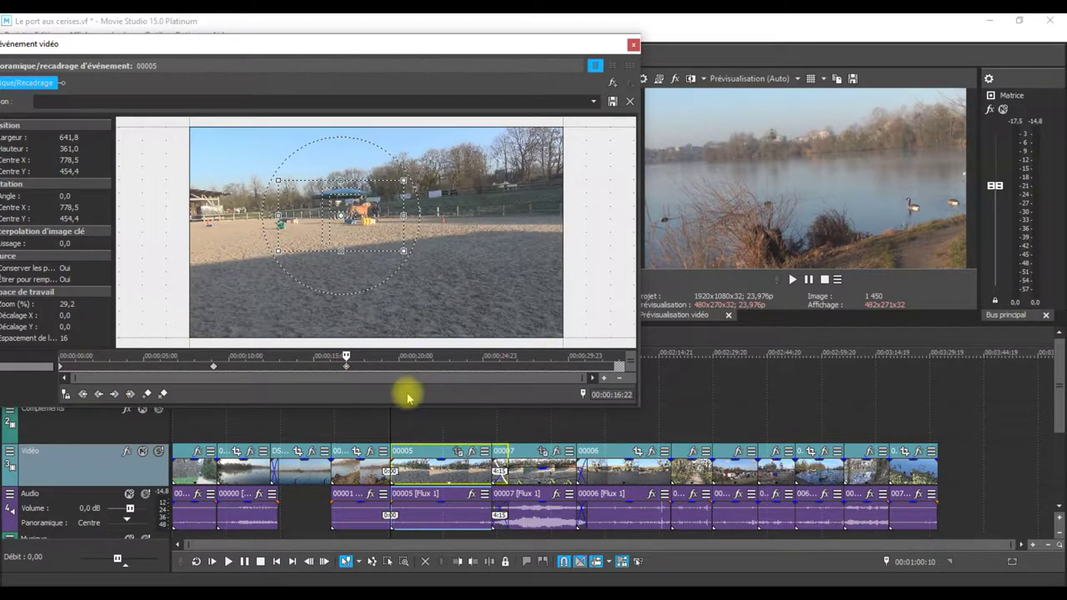
# Add a crop keyframe at 00:00:28:21 and enlarge the frame to about 1936 by 1089 around the whole image.
pyautogui.click(549, 364)
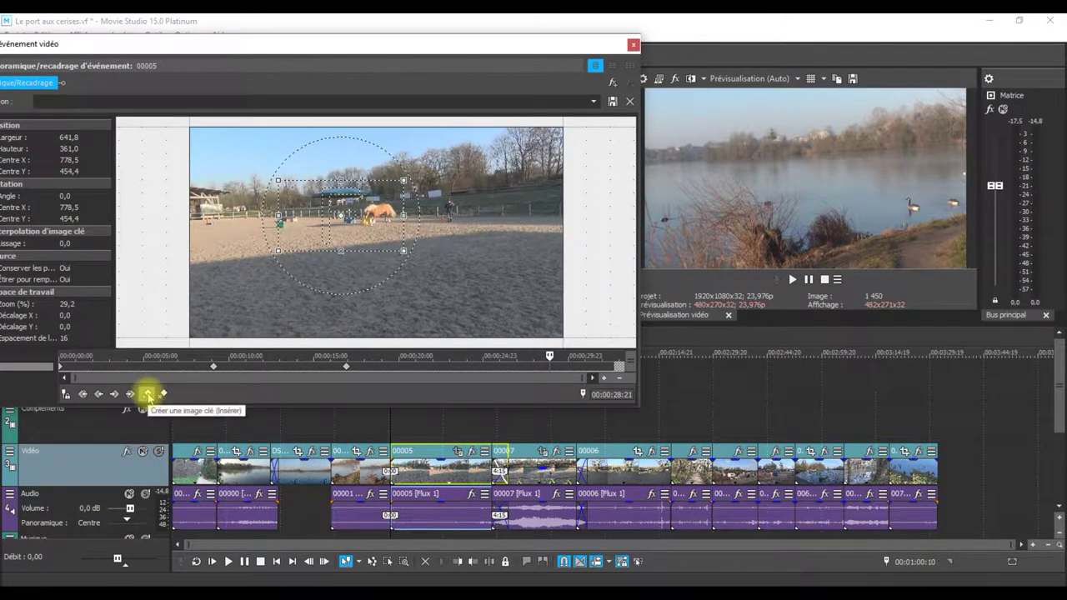
pyautogui.click(149, 395)
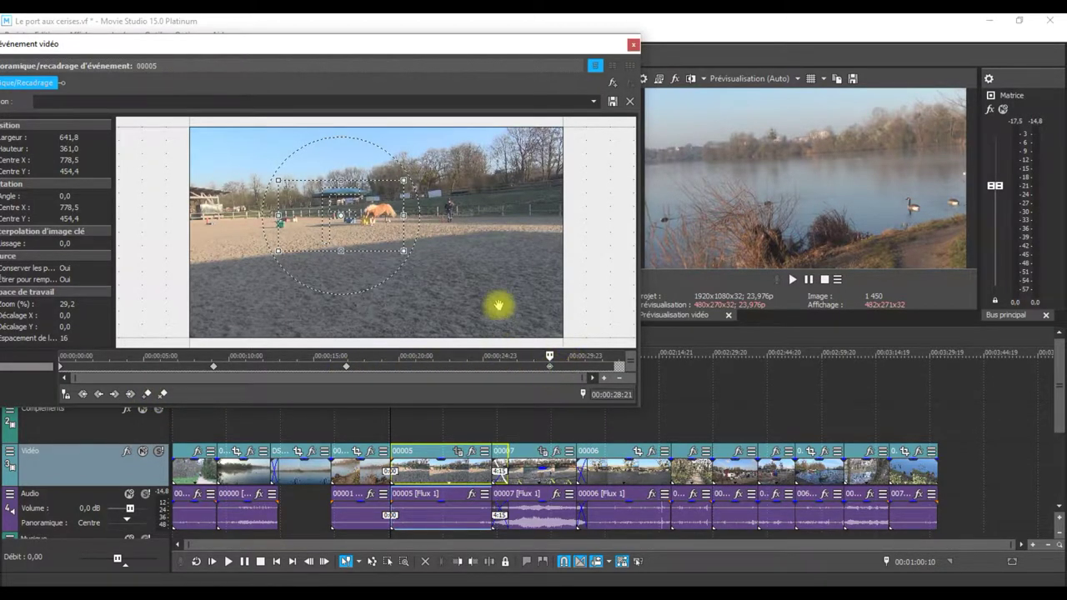
pyautogui.moveTo(404, 250); pyautogui.dragTo(523, 320)
pyautogui.moveTo(473, 267); pyautogui.dragTo(493, 281)
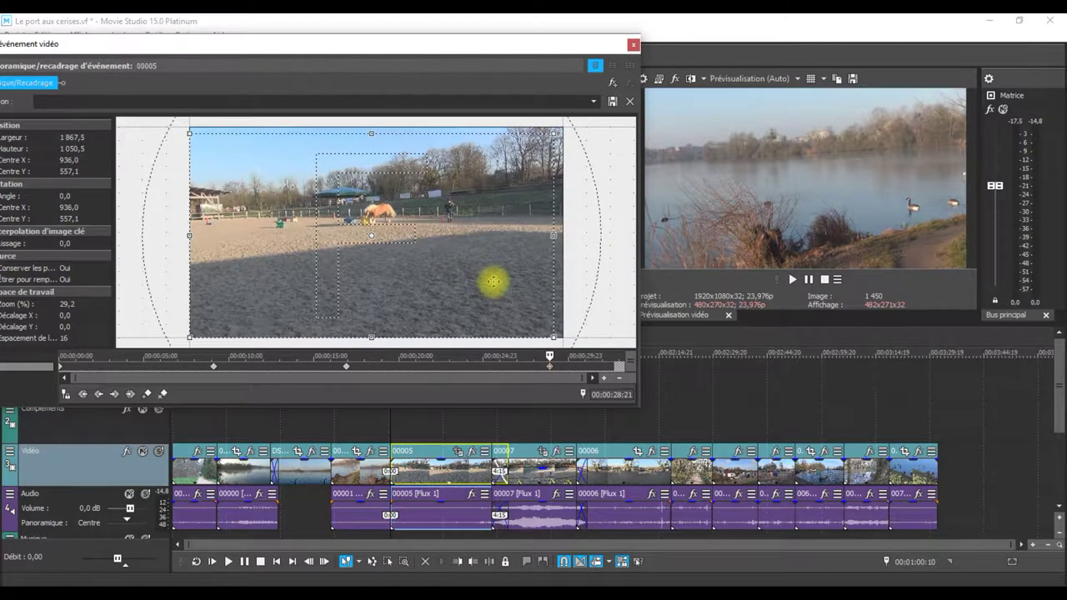
pyautogui.moveTo(555, 336); pyautogui.dragTo(526, 319)
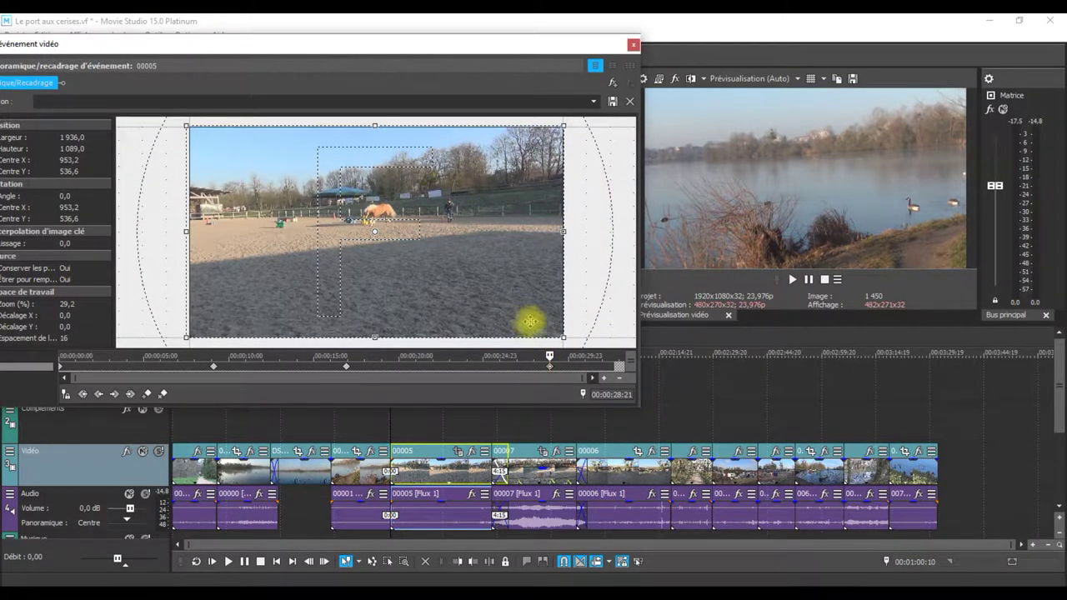
# Close clip 00005's pan/crop settings and play the clip from its start to check the zoom in and back out.
pyautogui.click(634, 44)
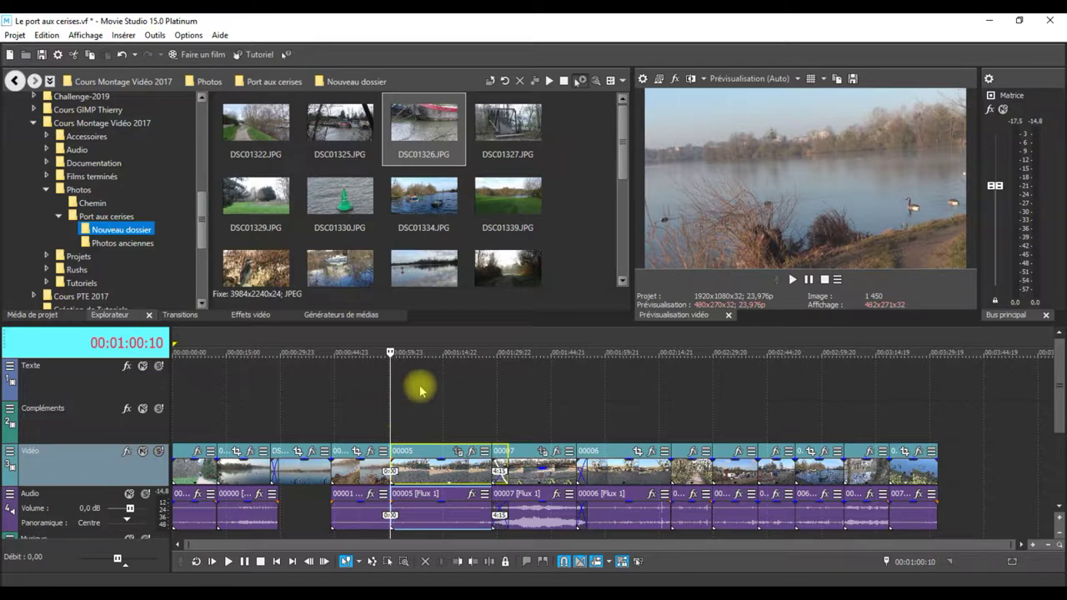
pyautogui.press('space')
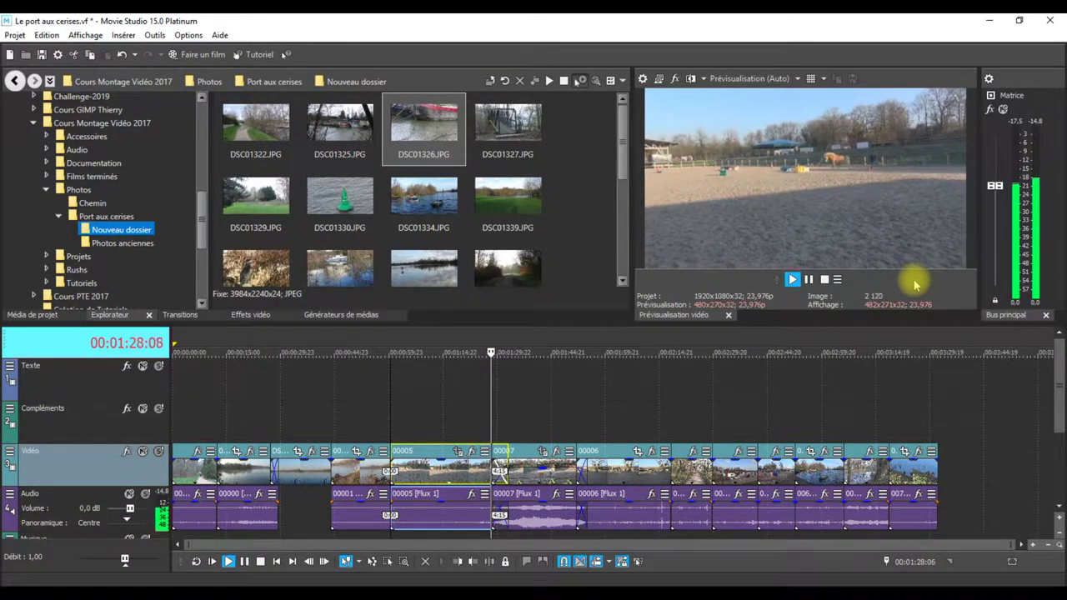
pyautogui.press('space')
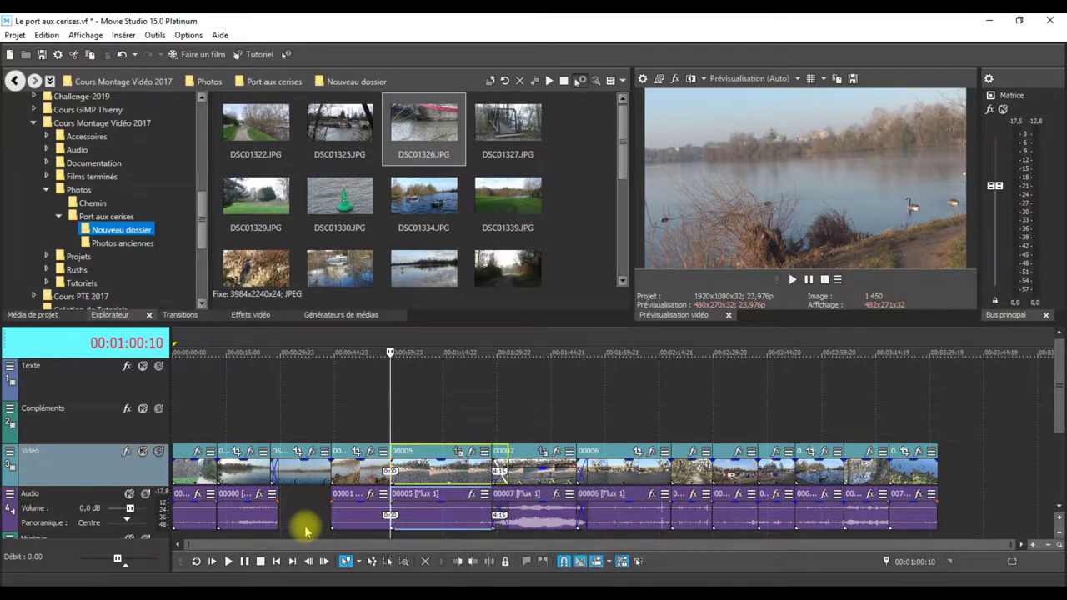
# Play the still lake photo DSC01352 on the video track from 00:00:29:11 to view it without any movement.
pyautogui.click(311, 474)
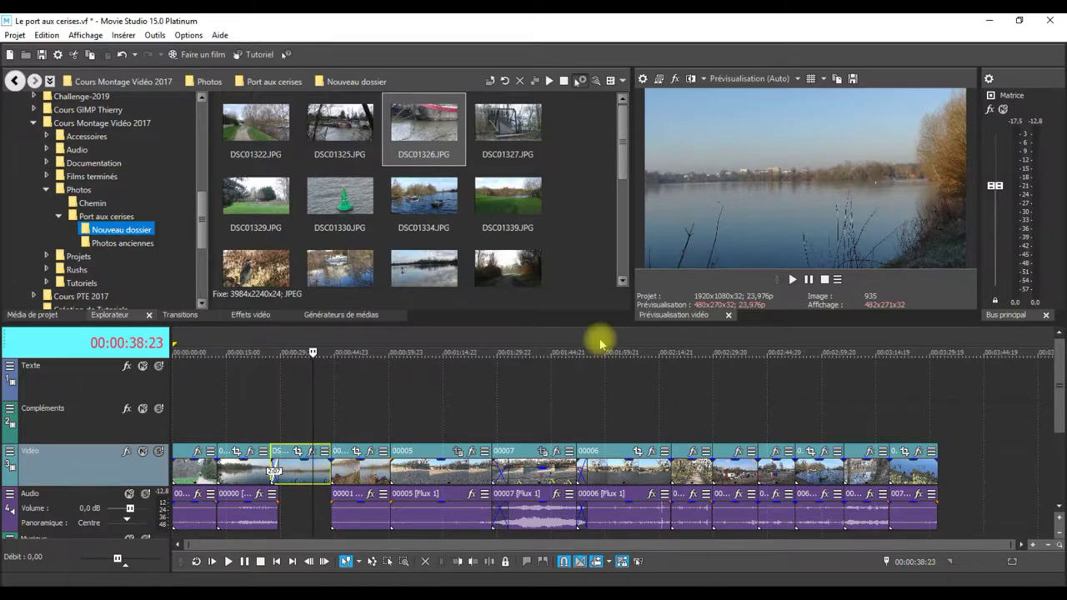
pyautogui.click(282, 409)
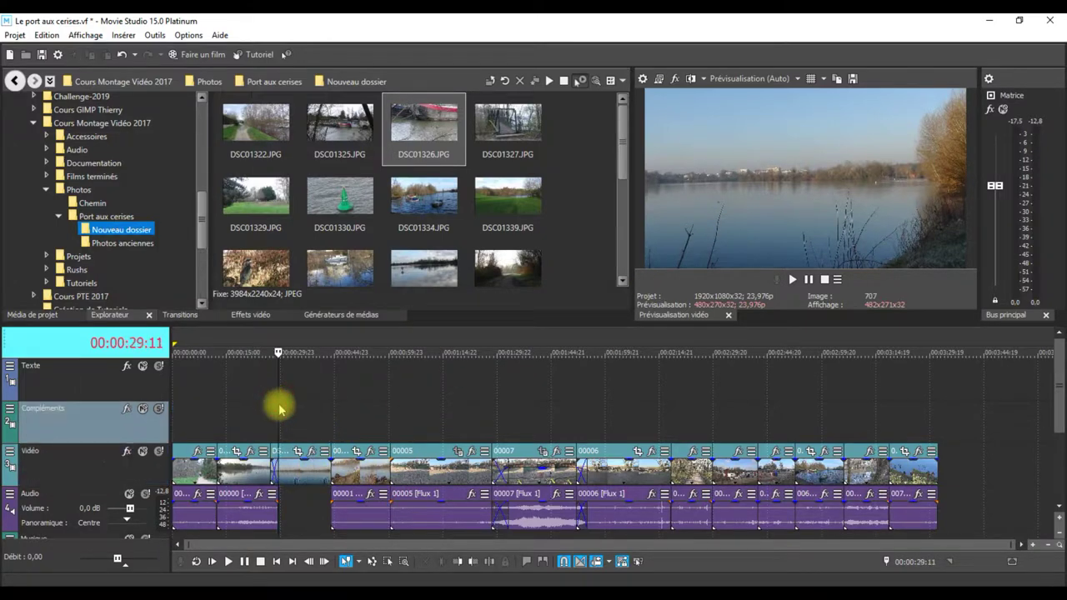
pyautogui.press('space')
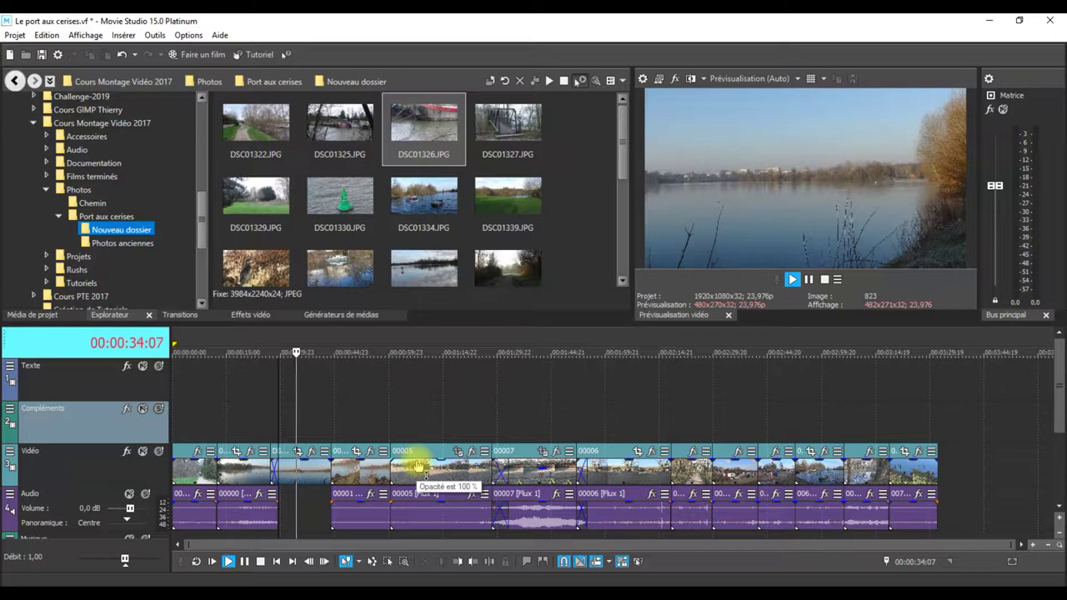
pyautogui.press('space')
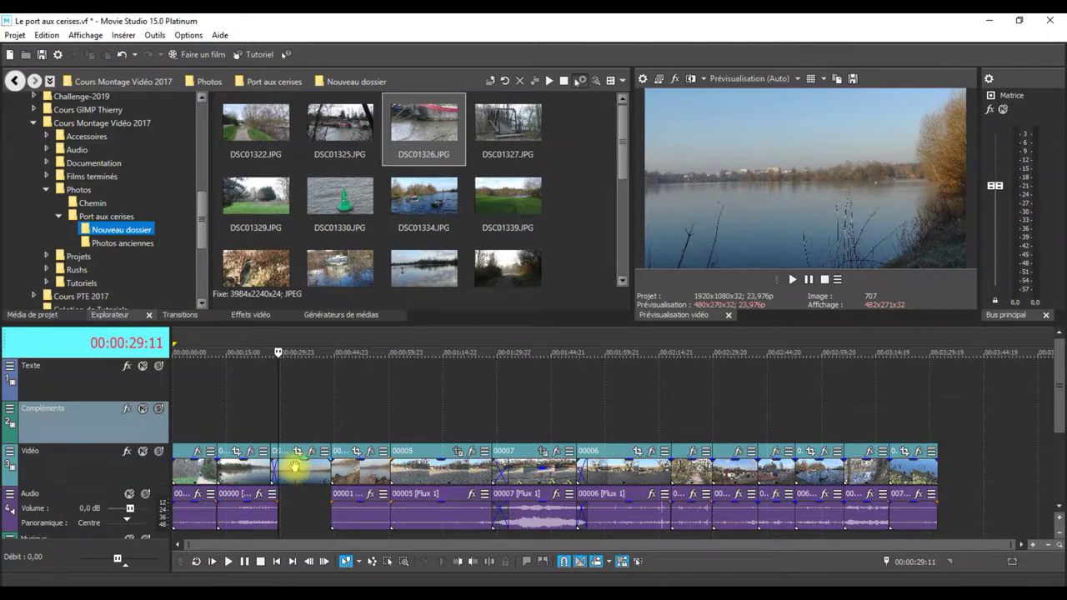
# Open photo DSC01352's pan/crop settings, add a keyframe at 00:00:11:23 and shrink its frame to about 2367 by 1331.
pyautogui.click(298, 457)
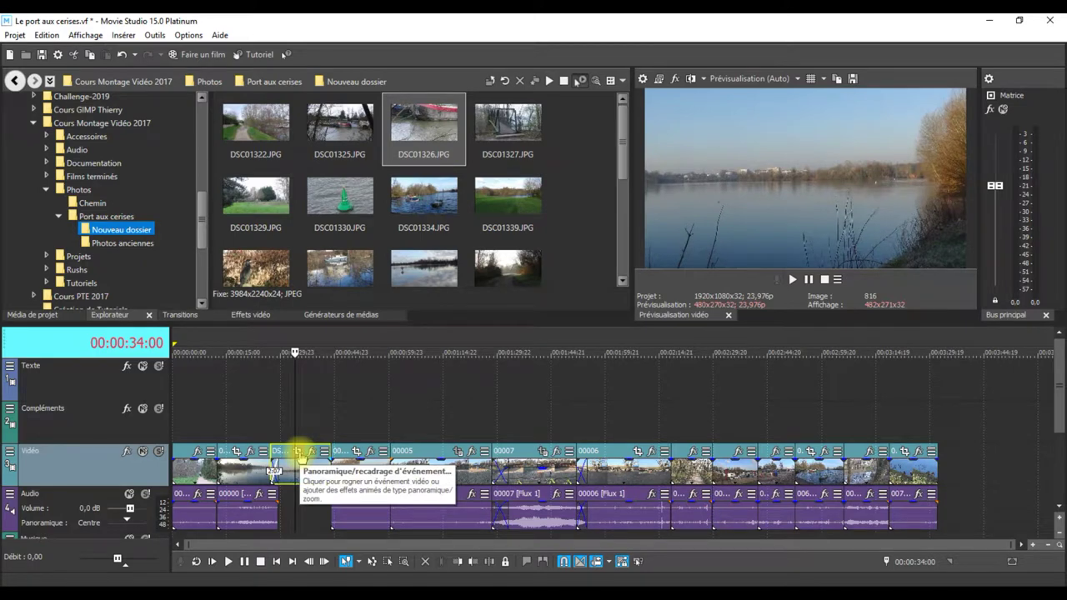
pyautogui.click(300, 455)
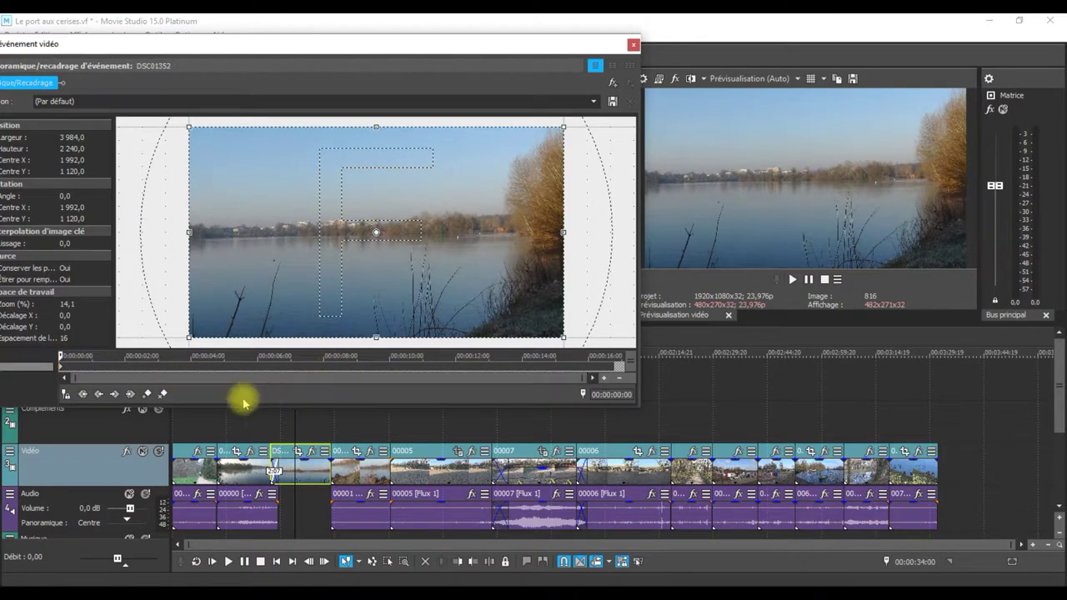
pyautogui.click(455, 369)
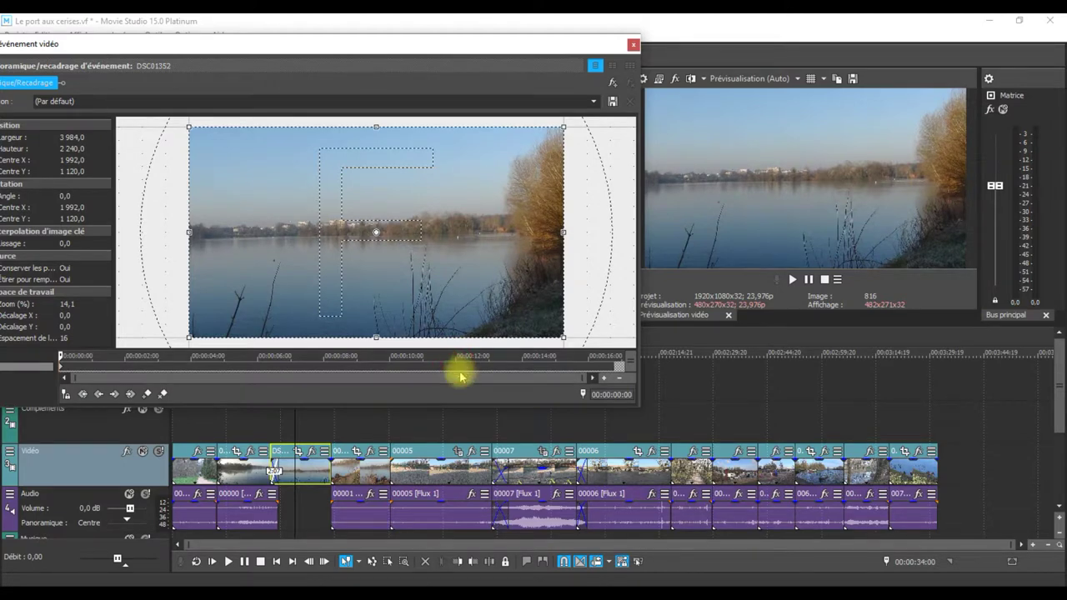
pyautogui.click(148, 393)
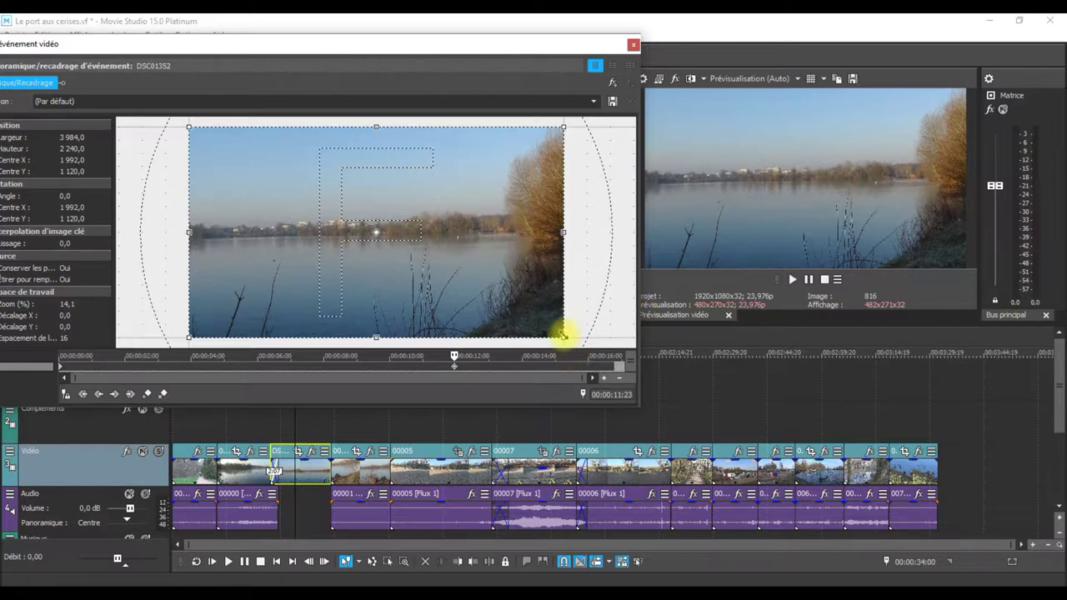
pyautogui.moveTo(563, 335); pyautogui.dragTo(396, 250)
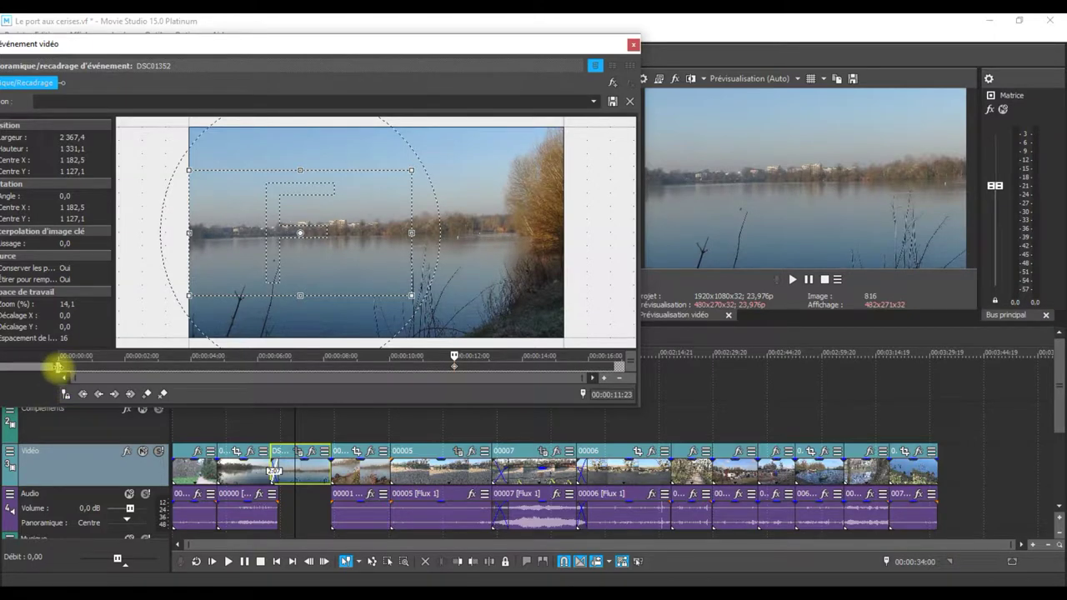
# Shrink the starting keyframe's frame to about 2418 by 1360 at the photo's left edge and move the 00:00:11:23 frame to its right edge.
pyautogui.click(62, 371)
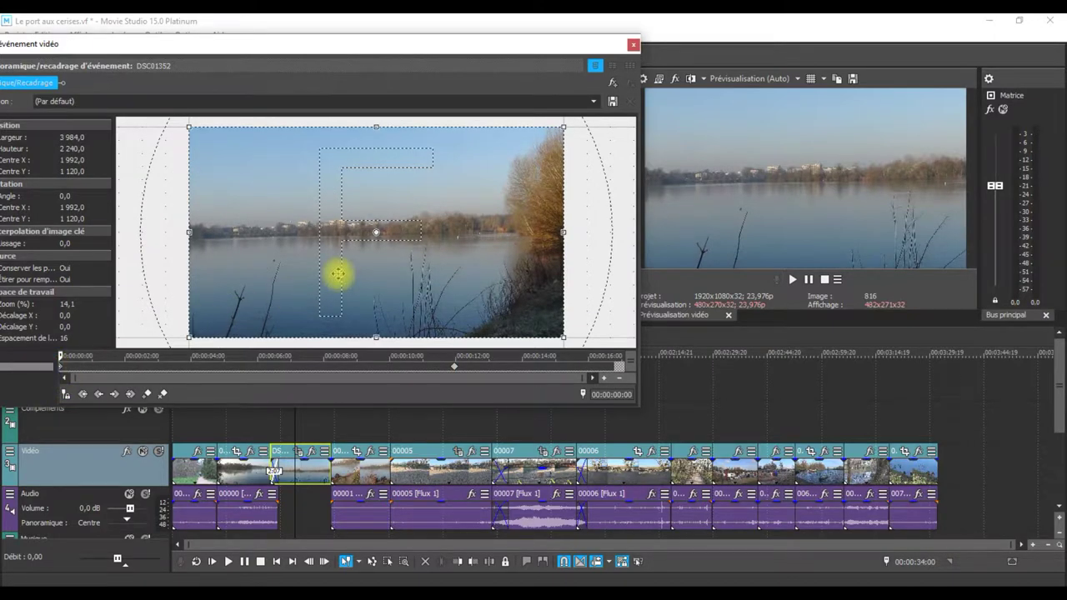
pyautogui.moveTo(562, 337); pyautogui.dragTo(507, 295)
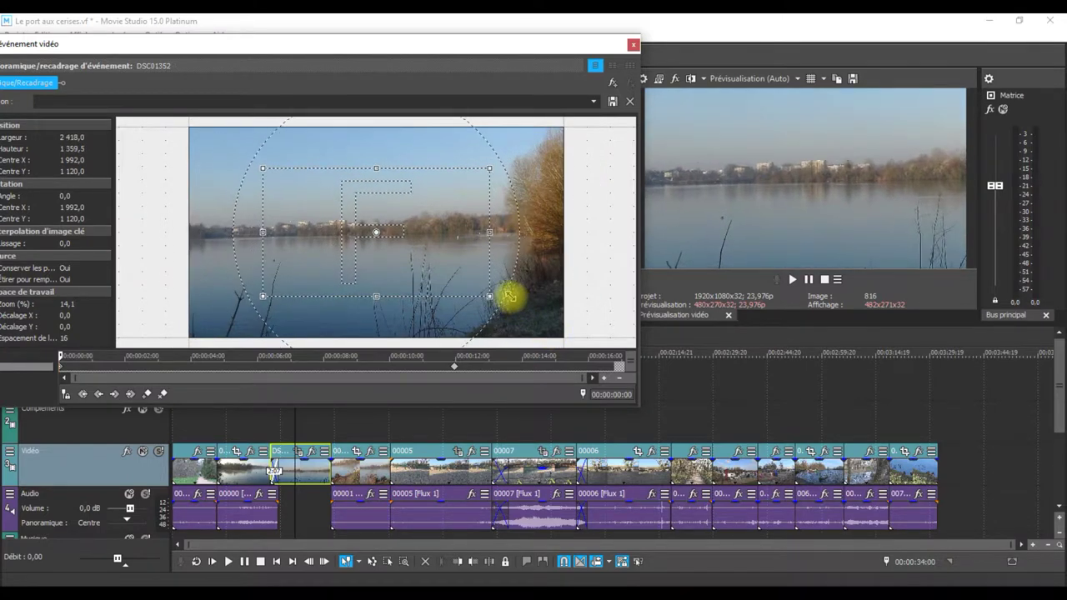
pyautogui.moveTo(424, 262); pyautogui.dragTo(357, 249)
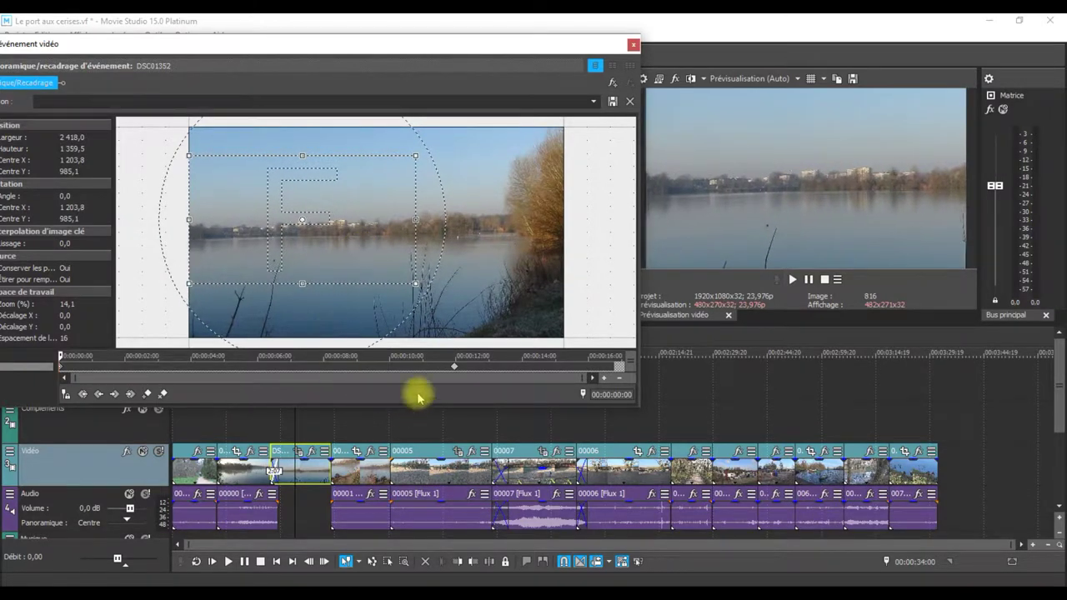
pyautogui.click(454, 372)
pyautogui.moveTo(341, 269); pyautogui.dragTo(491, 268)
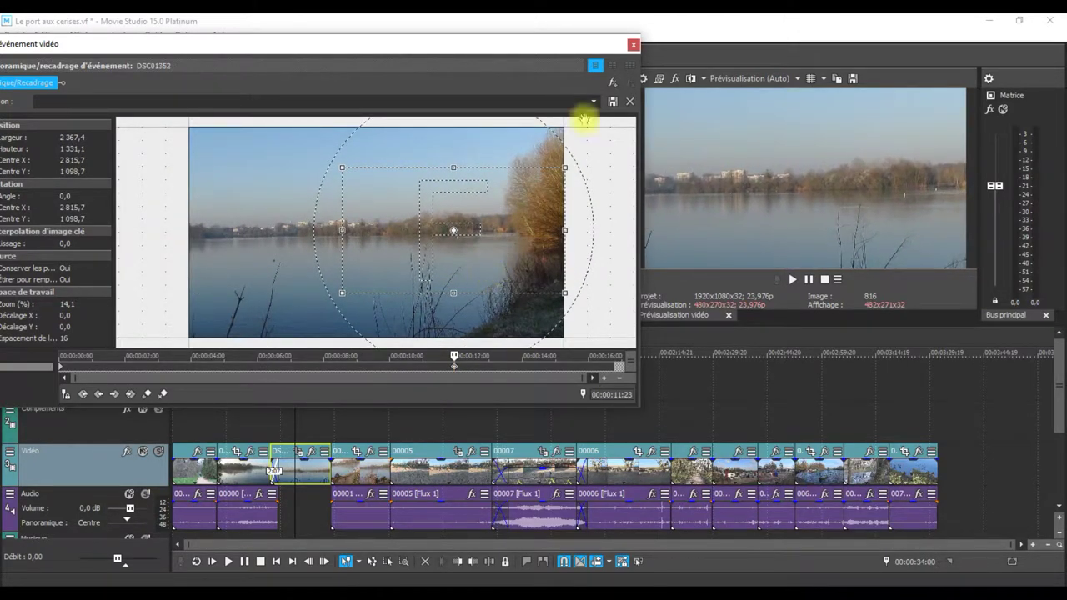
# Close the photo's pan/crop settings and play the timeline from 00:00:27:04 to check the panning movement across the lake.
pyautogui.click(633, 45)
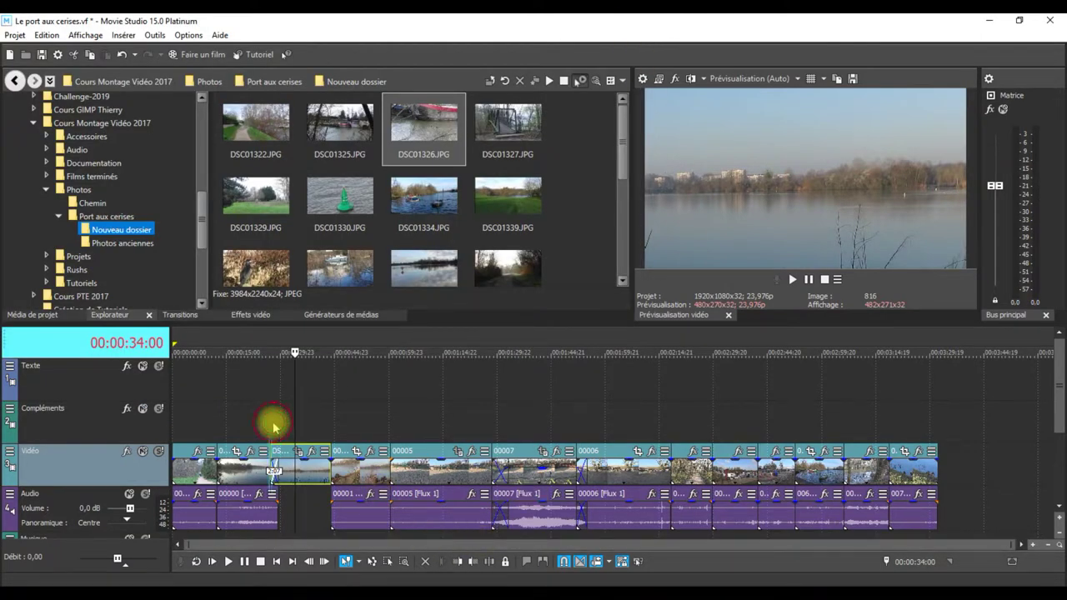
pyautogui.click(275, 426)
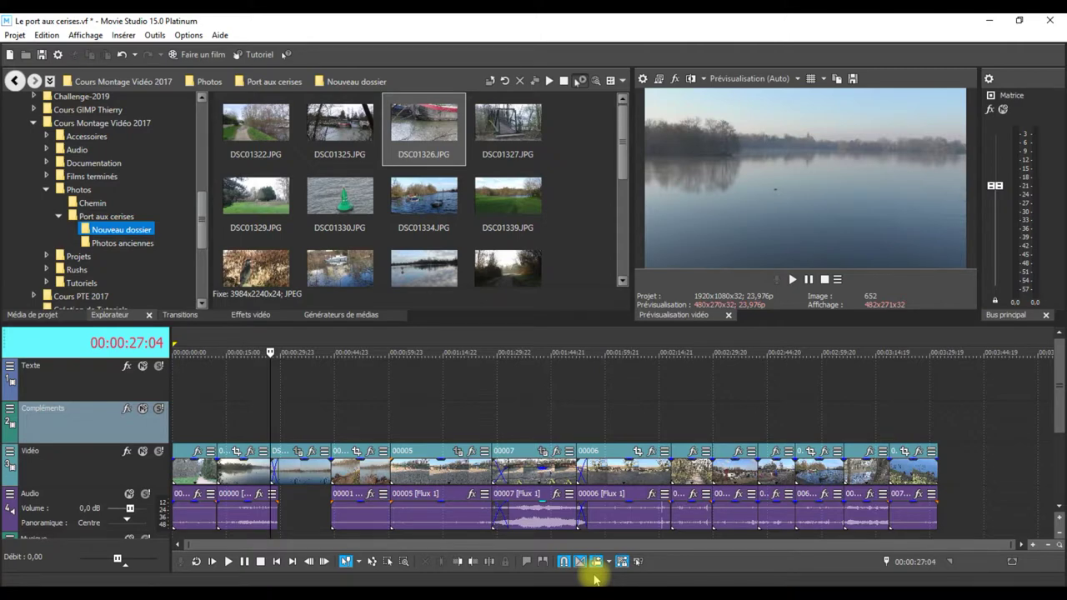
pyautogui.press('space')
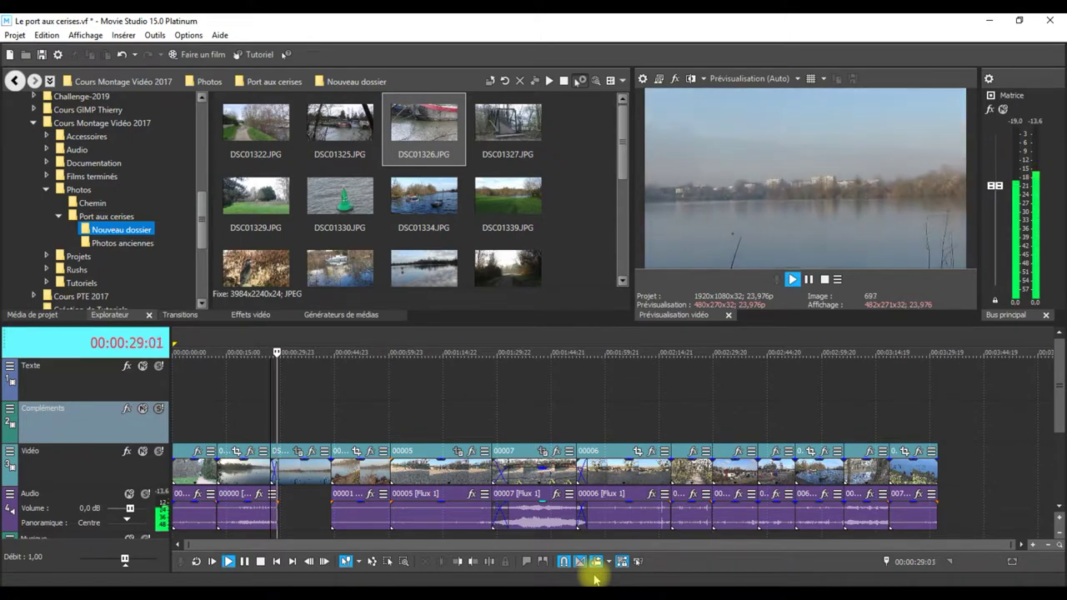